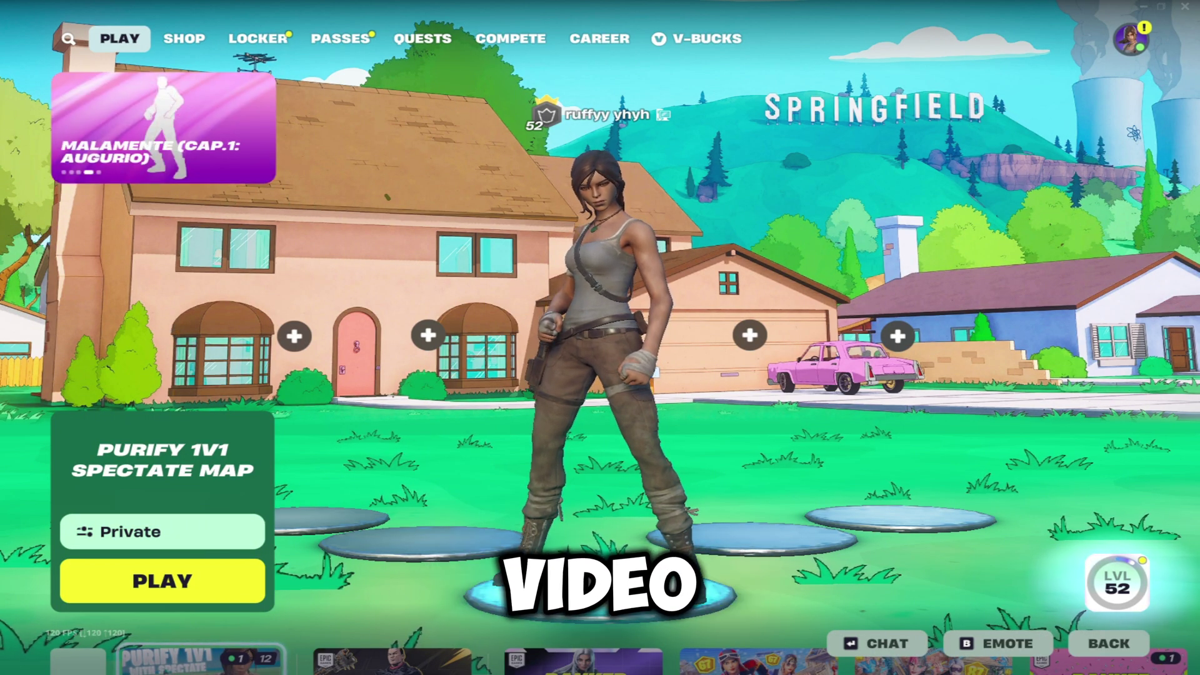
# Step: In Fortnite's video settings, keep Window Mode on Windowed Fullscreen
pyautogui.click(294, 336)
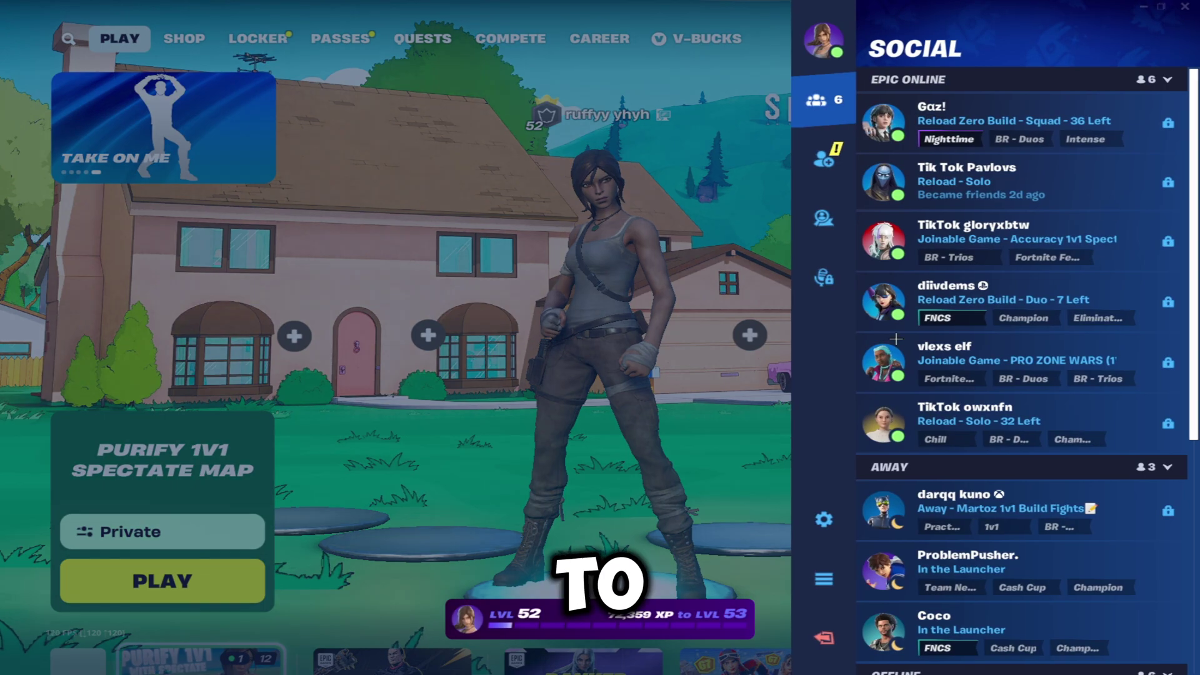
pyautogui.click(838, 215)
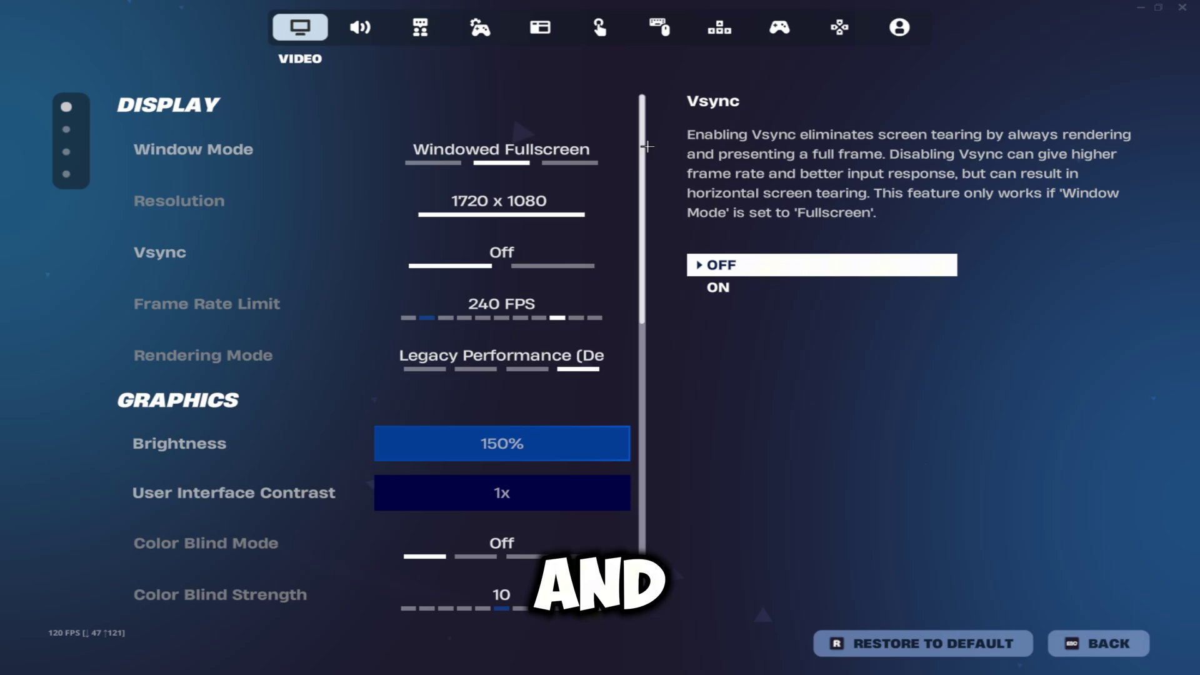
pyautogui.click(389, 150)
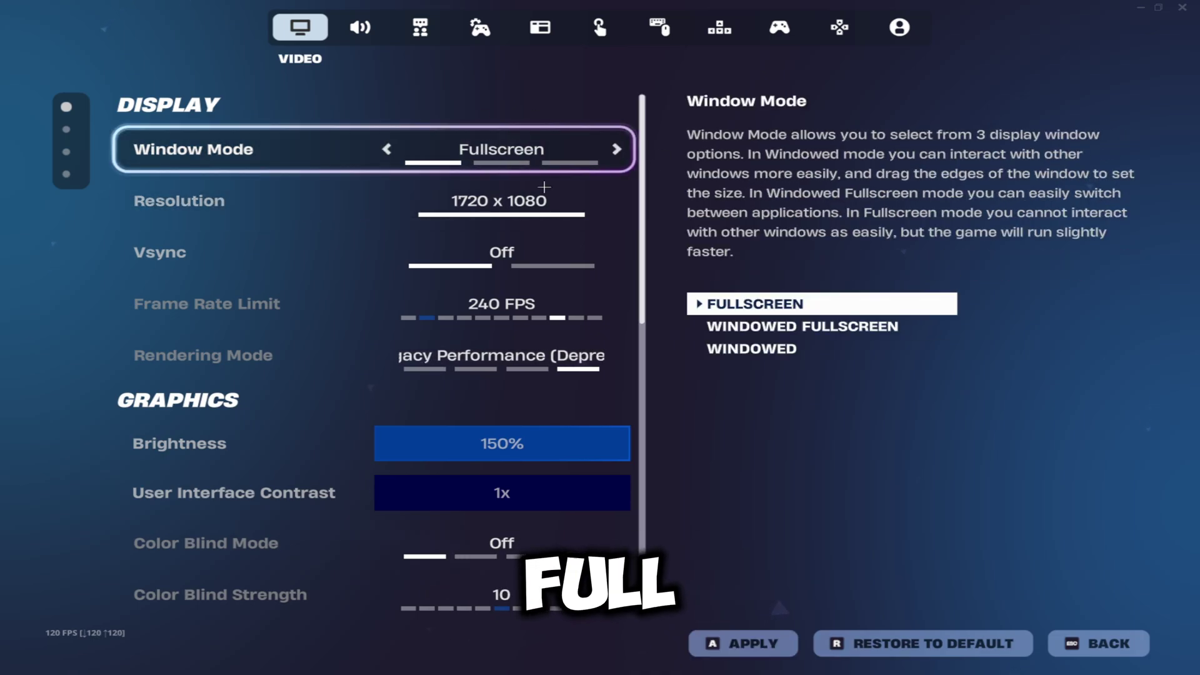
pyautogui.click(495, 145)
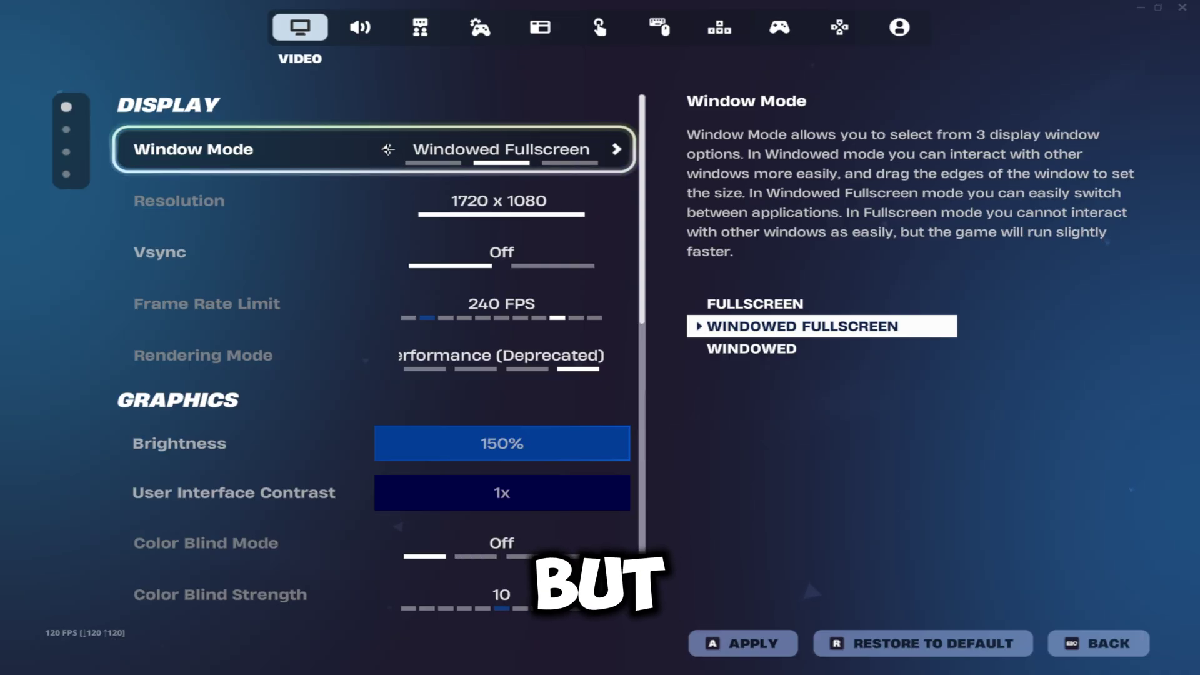
pyautogui.click(387, 150)
pyautogui.click(570, 153)
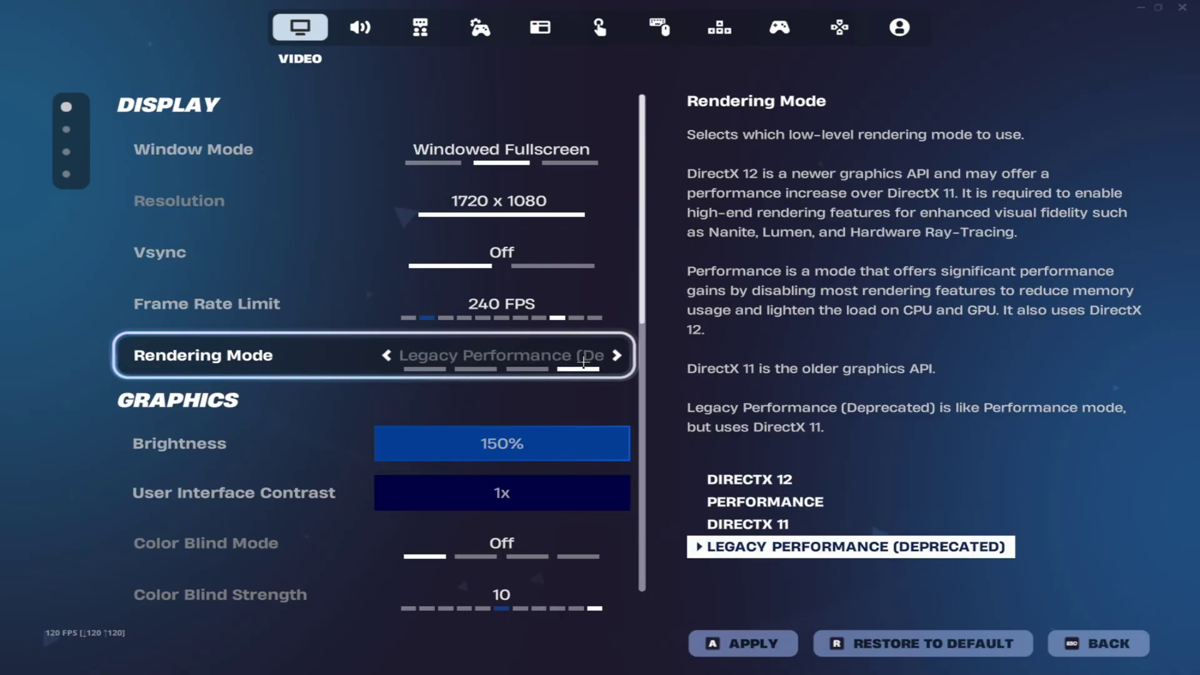
# Step: Switch Rendering Mode to Performance and apply the video settings
pyautogui.click(385, 355)
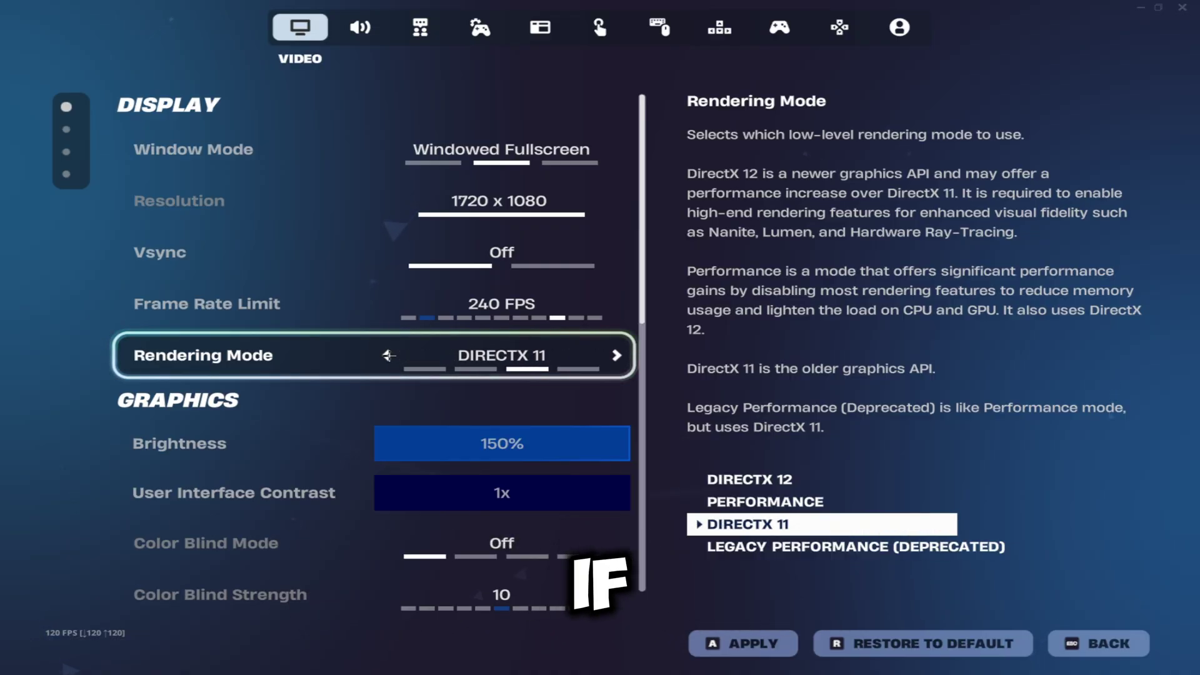
pyautogui.click(385, 355)
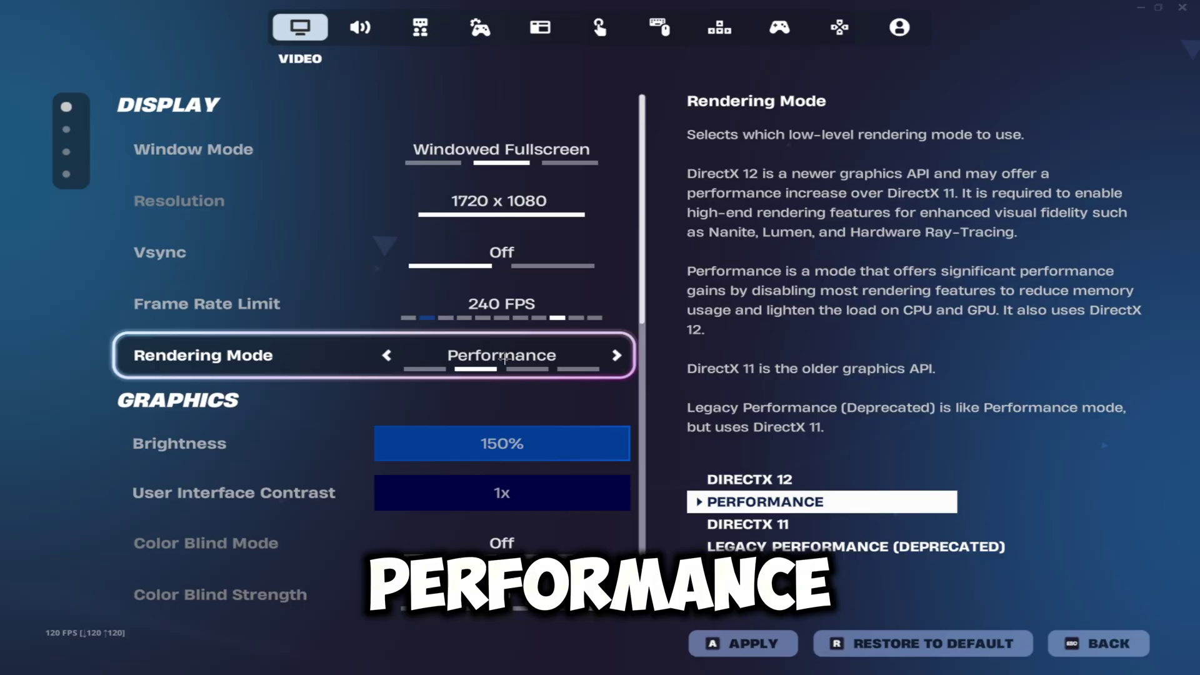
pyautogui.press('Left')
pyautogui.press('Left')
pyautogui.scroll(-3, 524, 357)
pyautogui.scroll(-8, 525, 357)
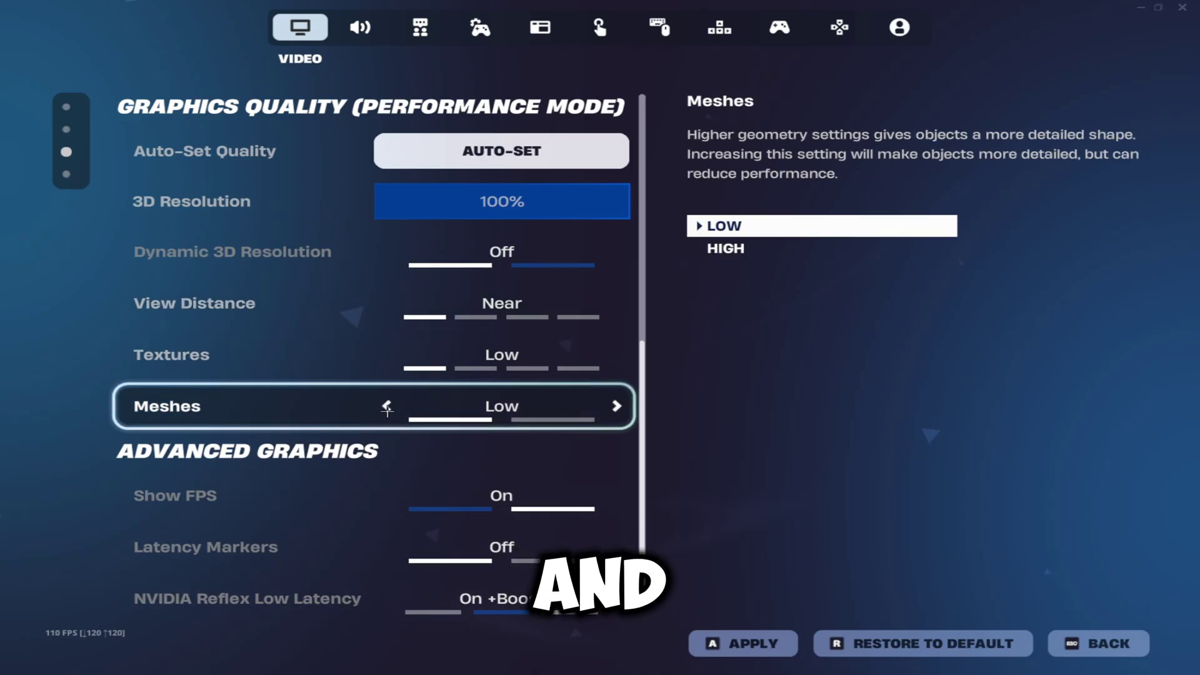
pyautogui.scroll(-2, 450, 450)
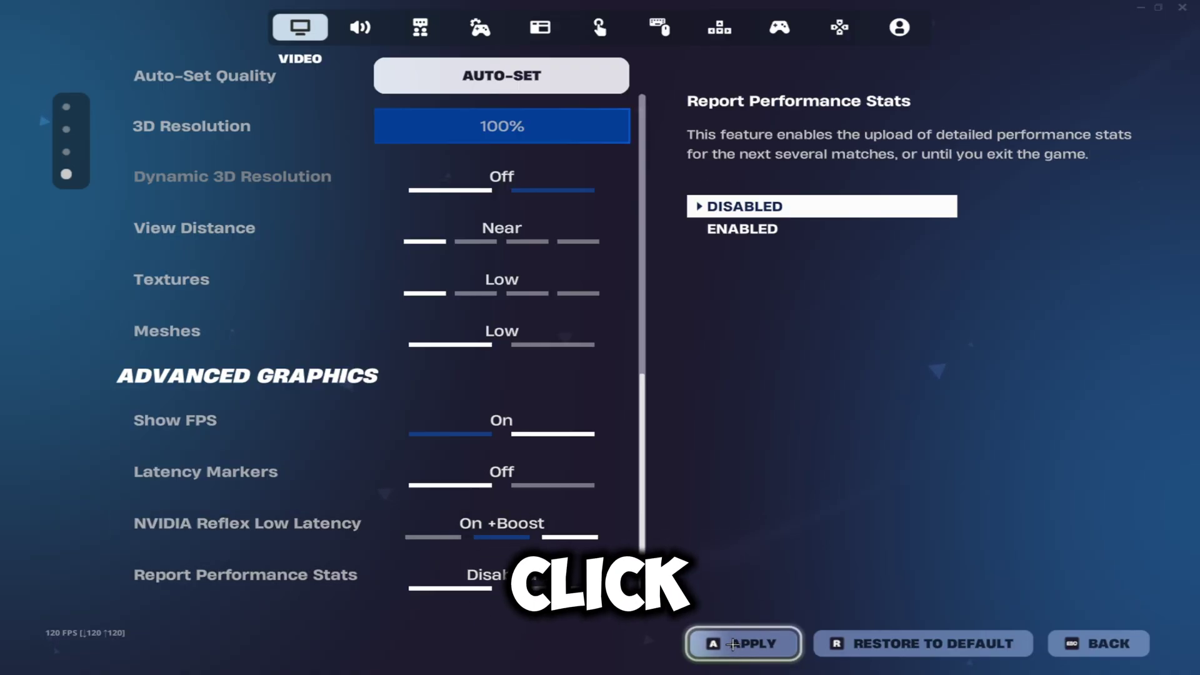
pyautogui.click(743, 644)
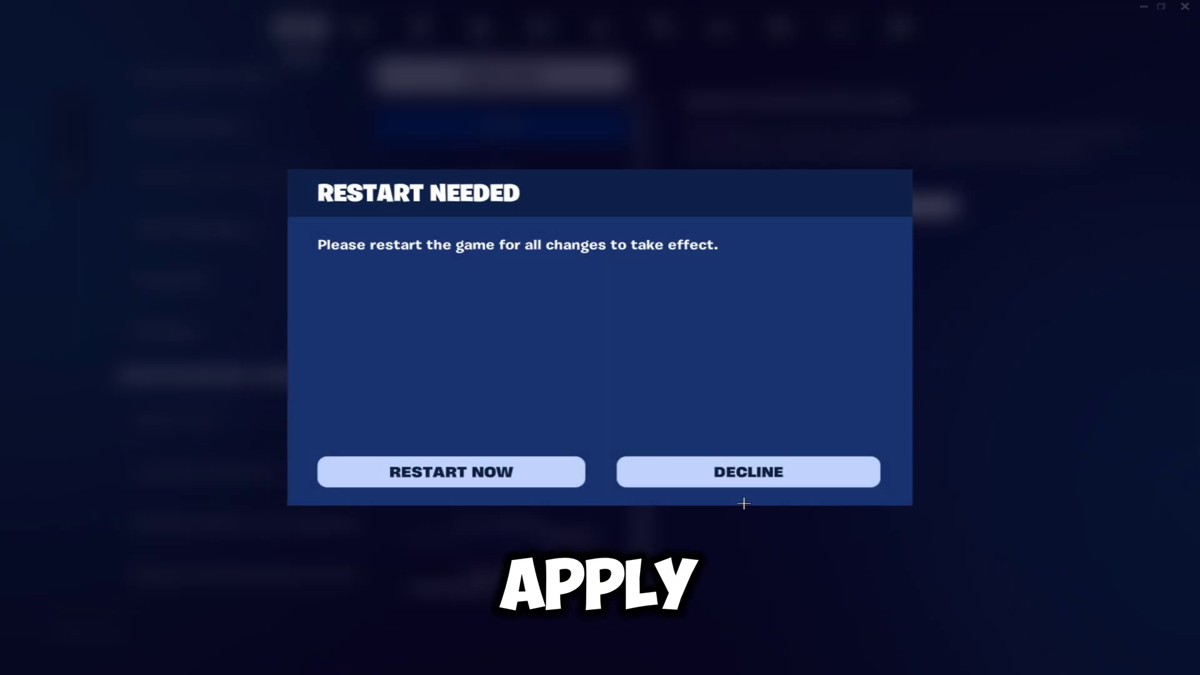
# Step: Decline the restart, set Matchmaking Region to Europe, and apply the Game settings
pyautogui.click(723, 475)
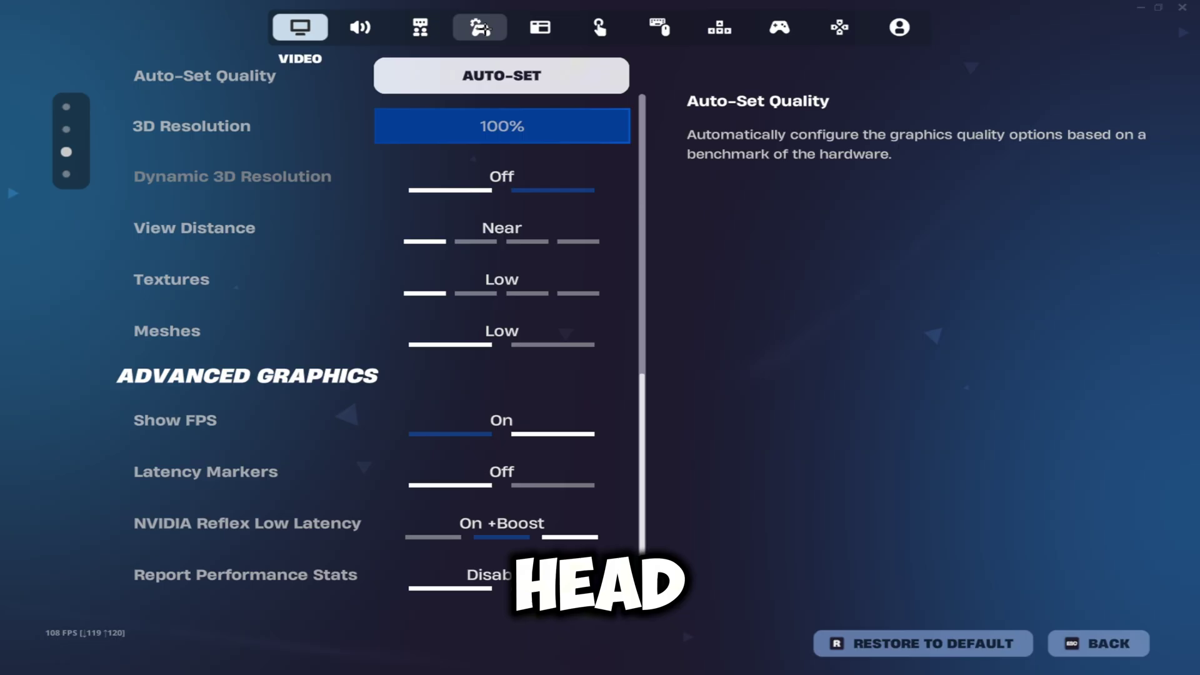
pyautogui.click(480, 27)
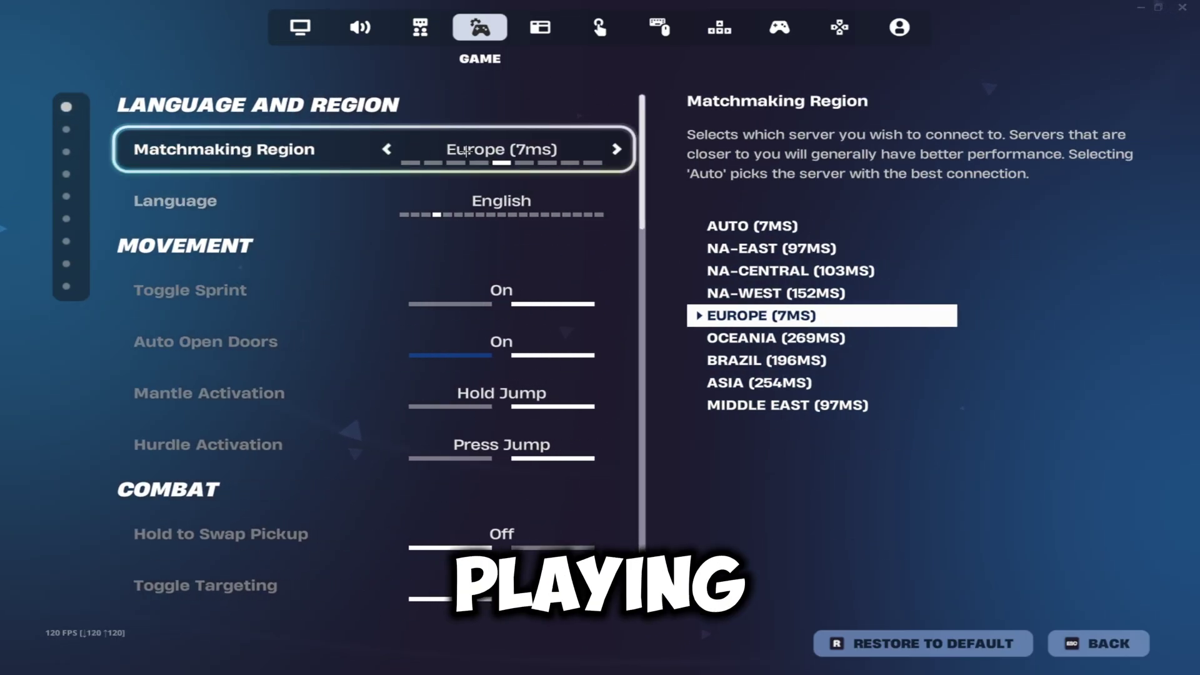
pyautogui.click(386, 149)
pyautogui.click(385, 150)
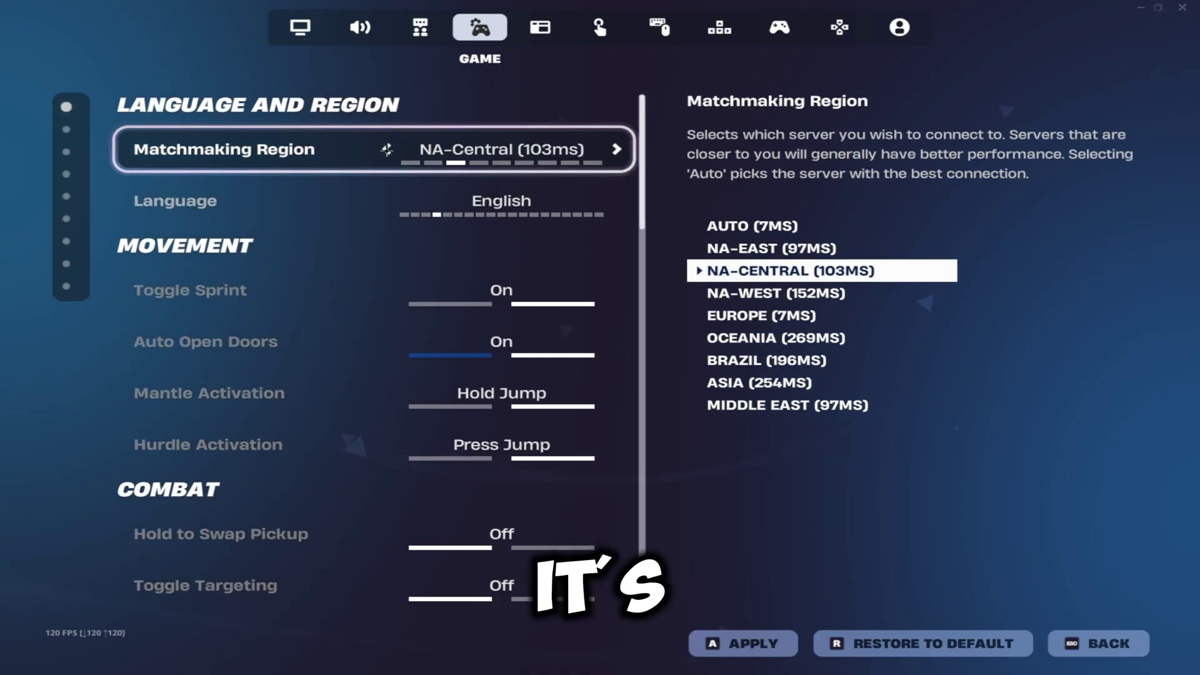
pyautogui.click(386, 150)
pyautogui.click(385, 149)
pyautogui.click(616, 149)
pyautogui.click(617, 150)
pyautogui.click(616, 149)
pyautogui.click(617, 149)
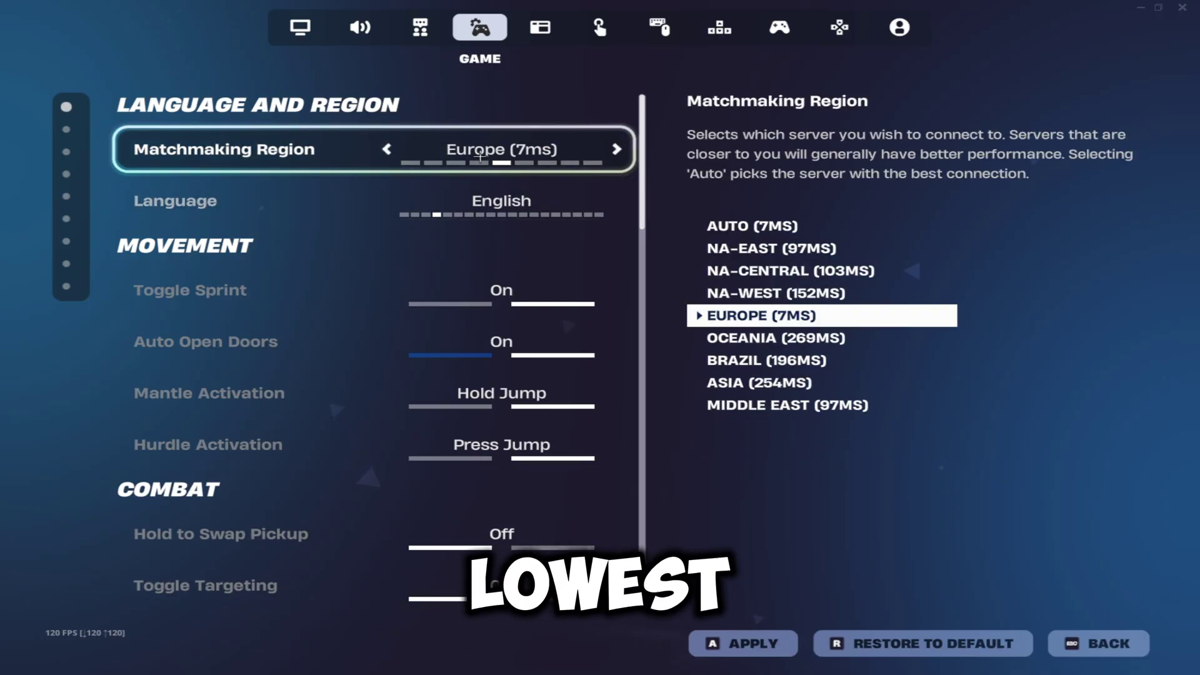
pyautogui.scroll(-15, 633, 165)
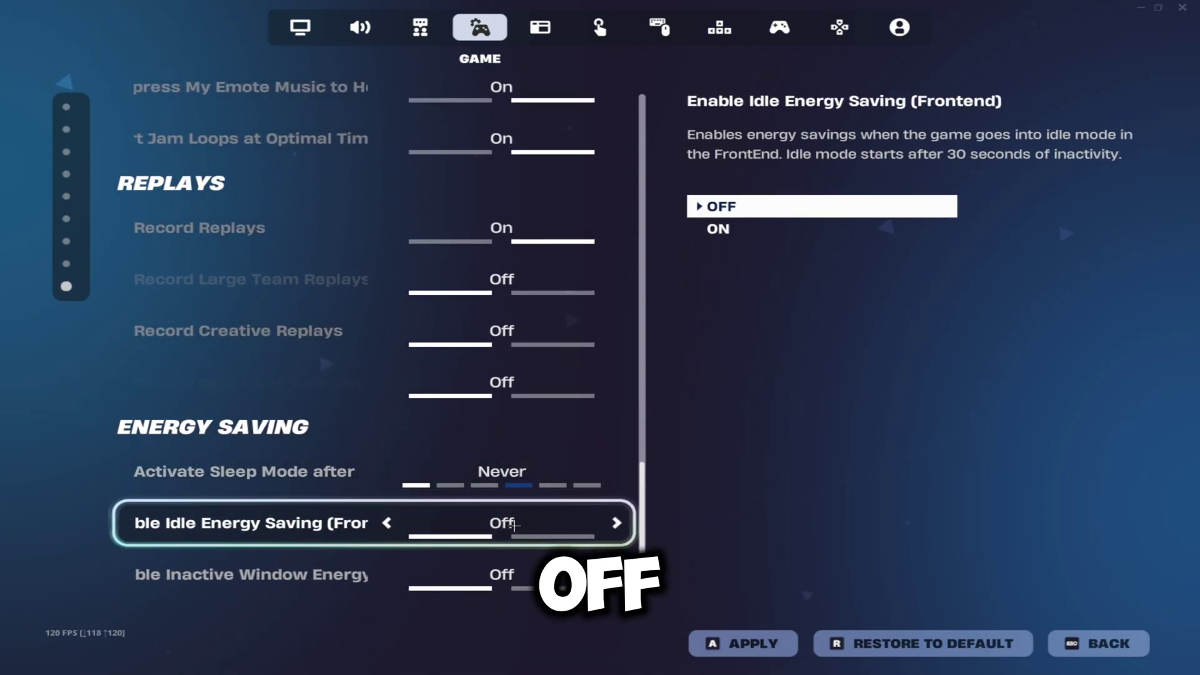
pyautogui.click(741, 642)
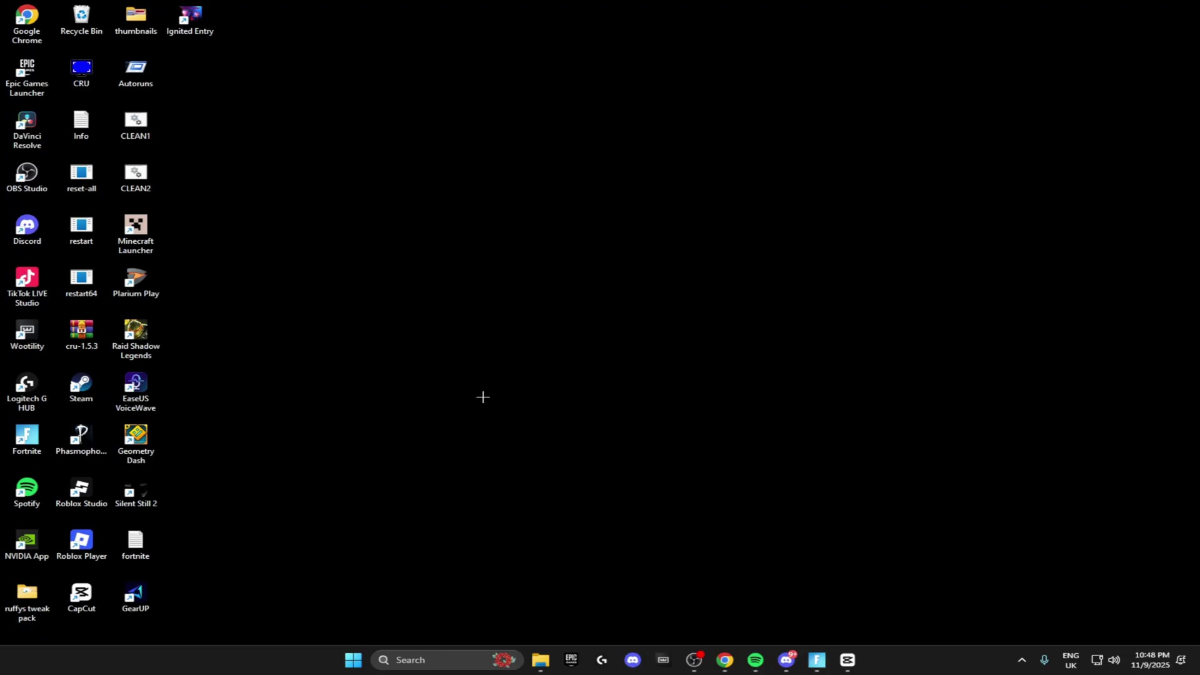
# Step: Open Windows Settings > System and review the Notifications settings
pyautogui.press('super+i')
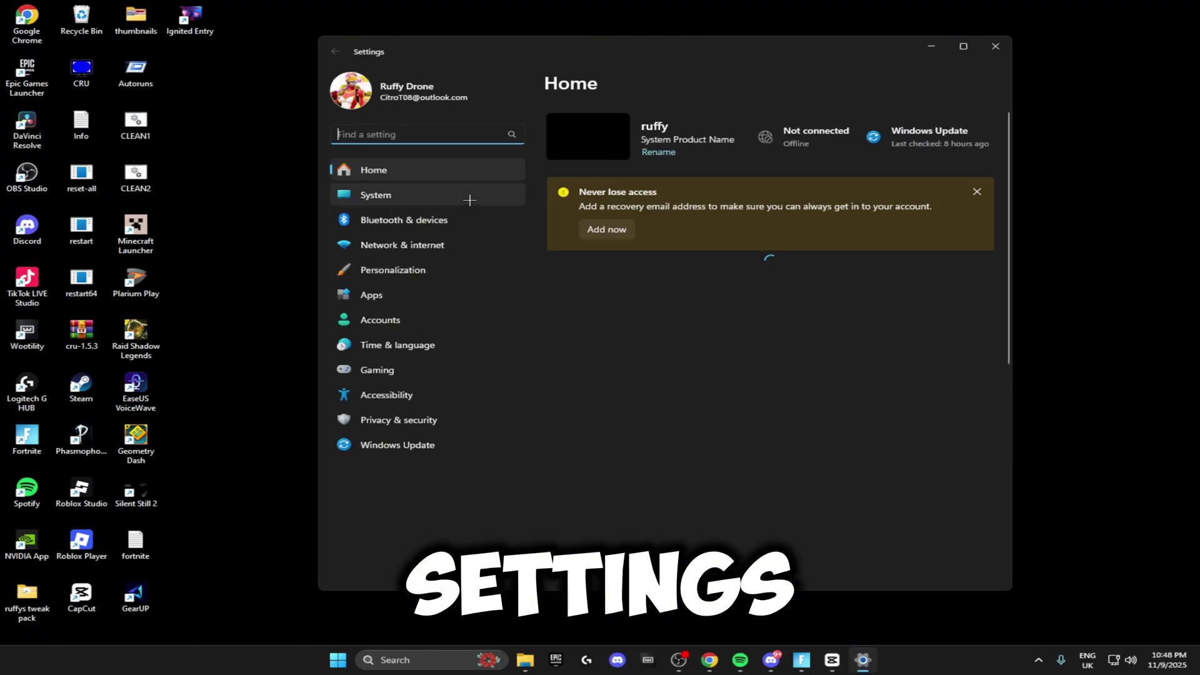
pyautogui.click(432, 200)
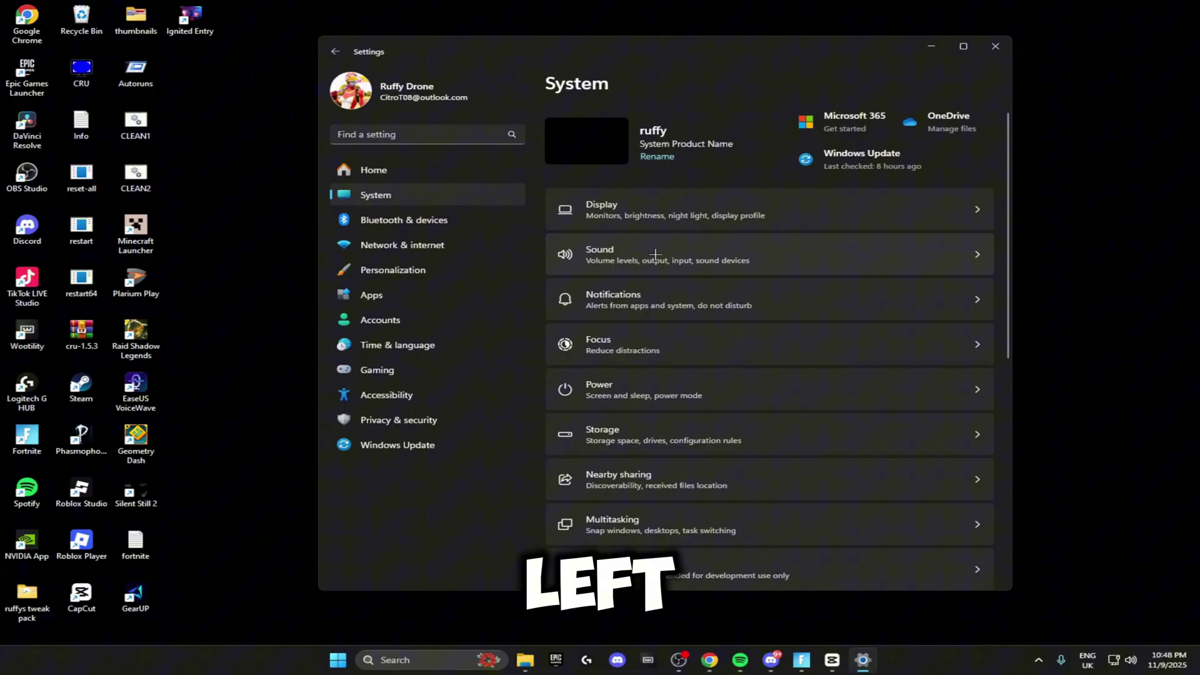
pyautogui.click(651, 305)
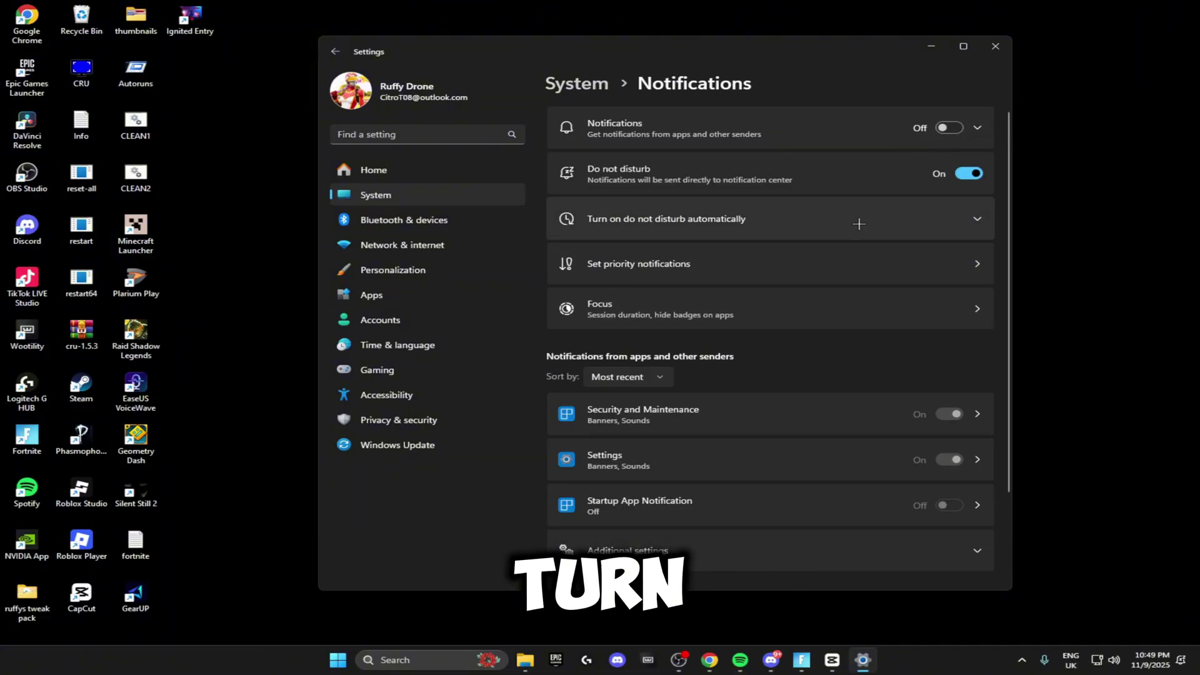
pyautogui.click(335, 51)
# Step: Review the Focus settings, then open the System About page
pyautogui.click(614, 353)
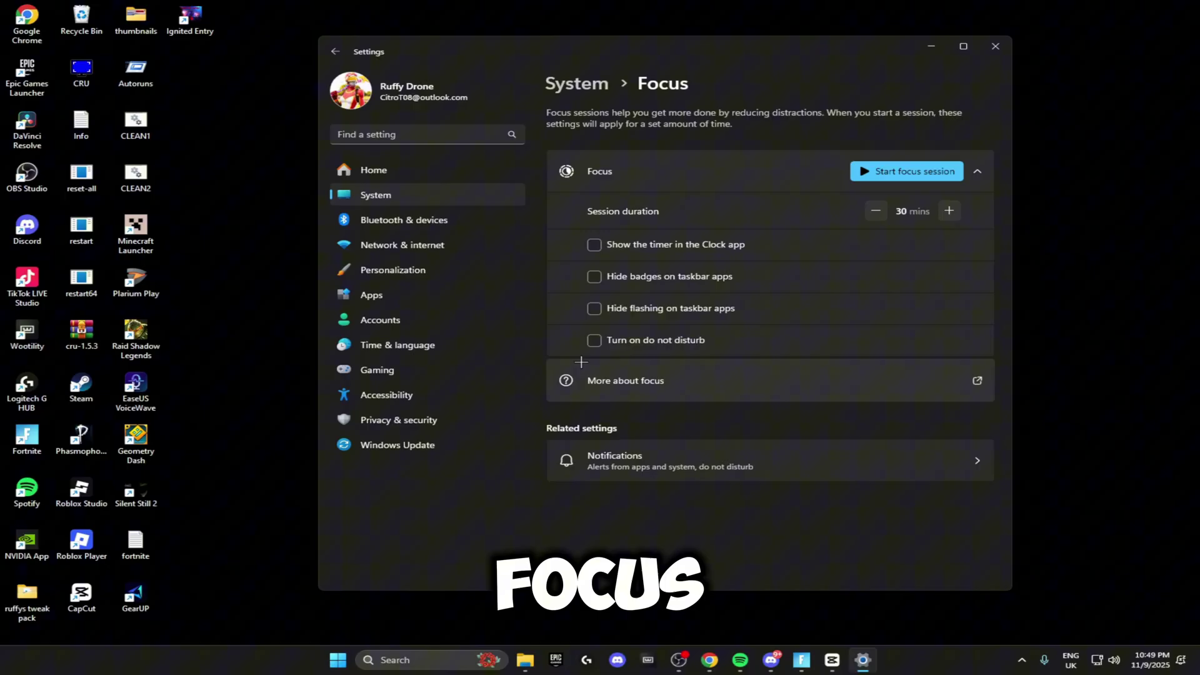
pyautogui.click(335, 51)
pyautogui.scroll(-3, 698, 428)
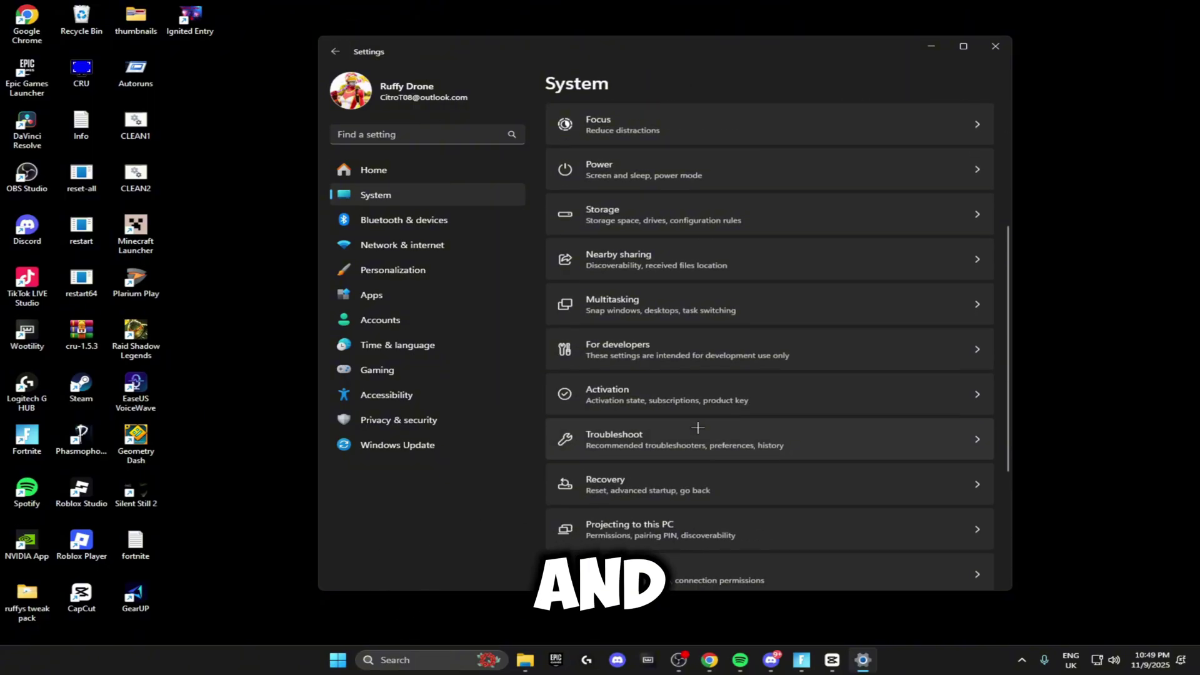
pyautogui.scroll(-3, 698, 427)
pyautogui.click(644, 544)
pyautogui.scroll(-5, 769, 375)
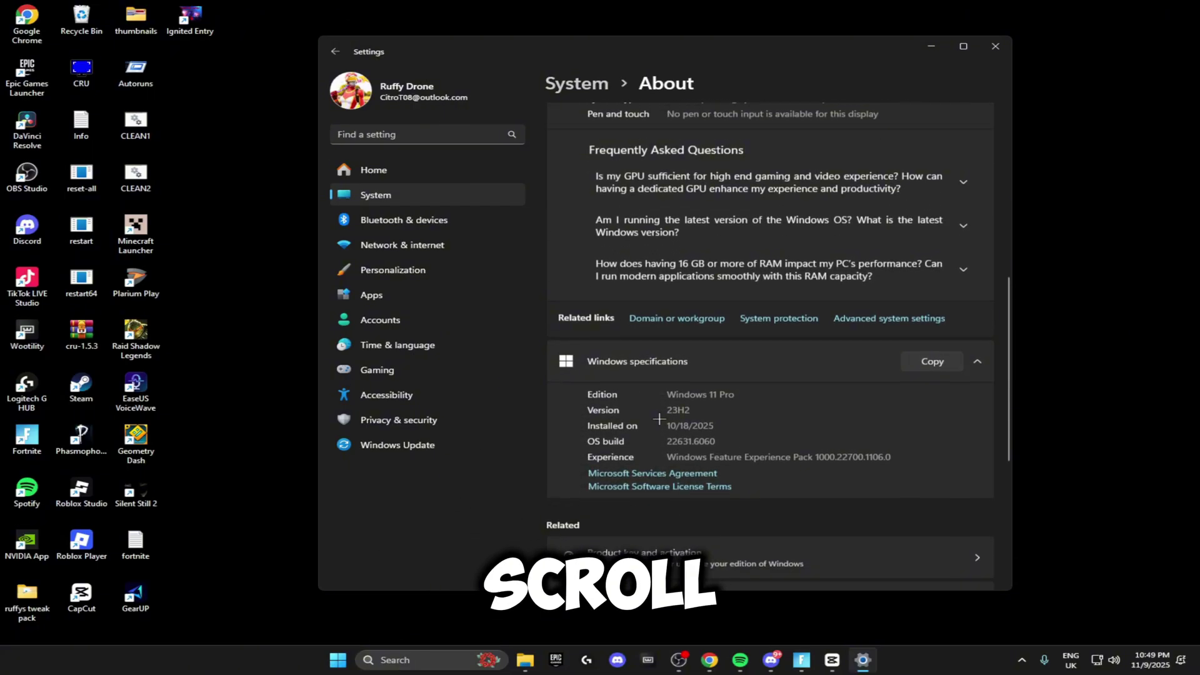
# Step: Enable Show thumbnails and Animate windows in custom visual effects, apply, and close System Properties
pyautogui.click(854, 310)
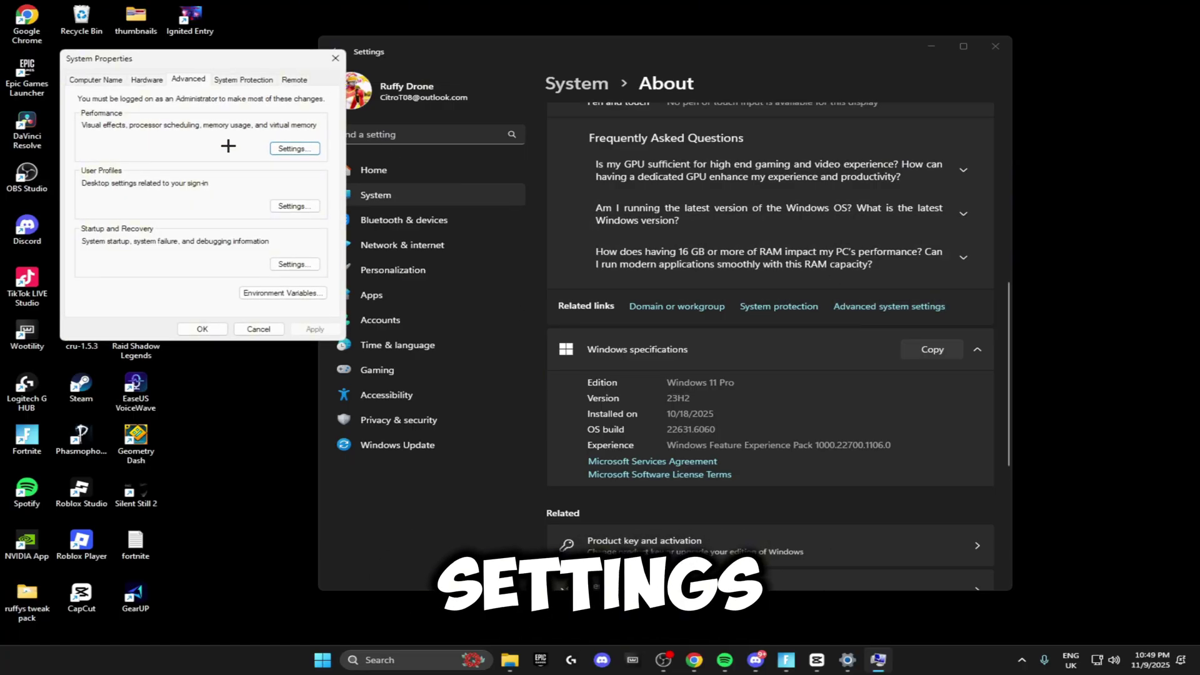
pyautogui.click(302, 148)
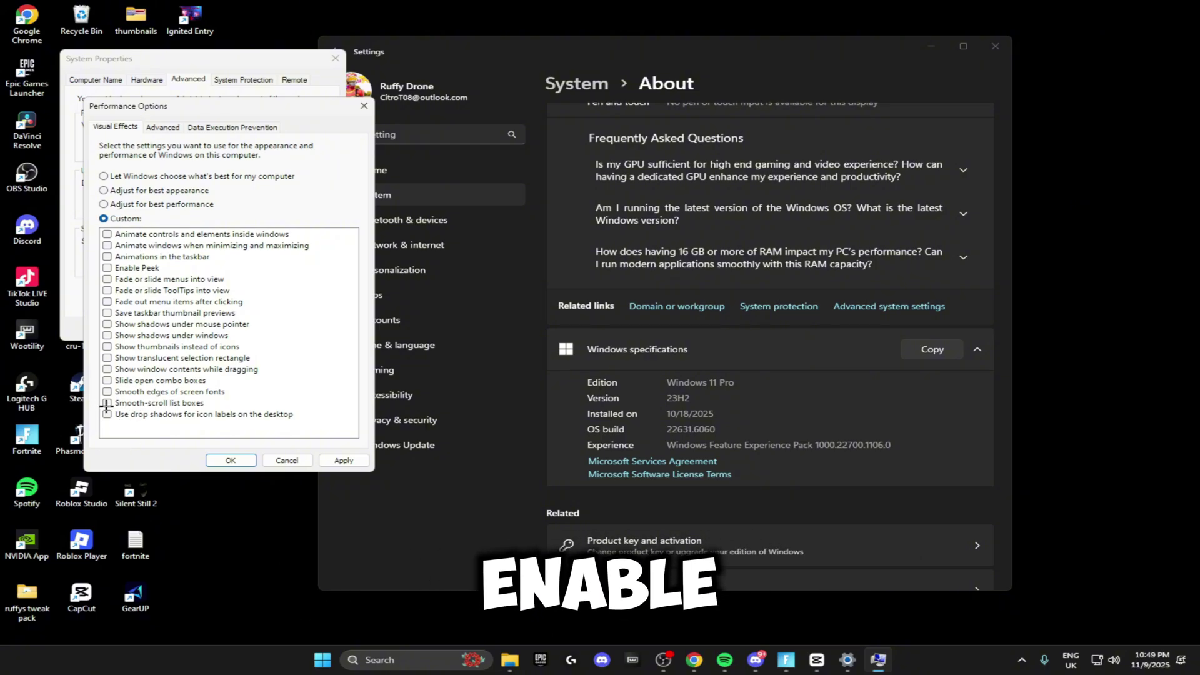
pyautogui.click(122, 347)
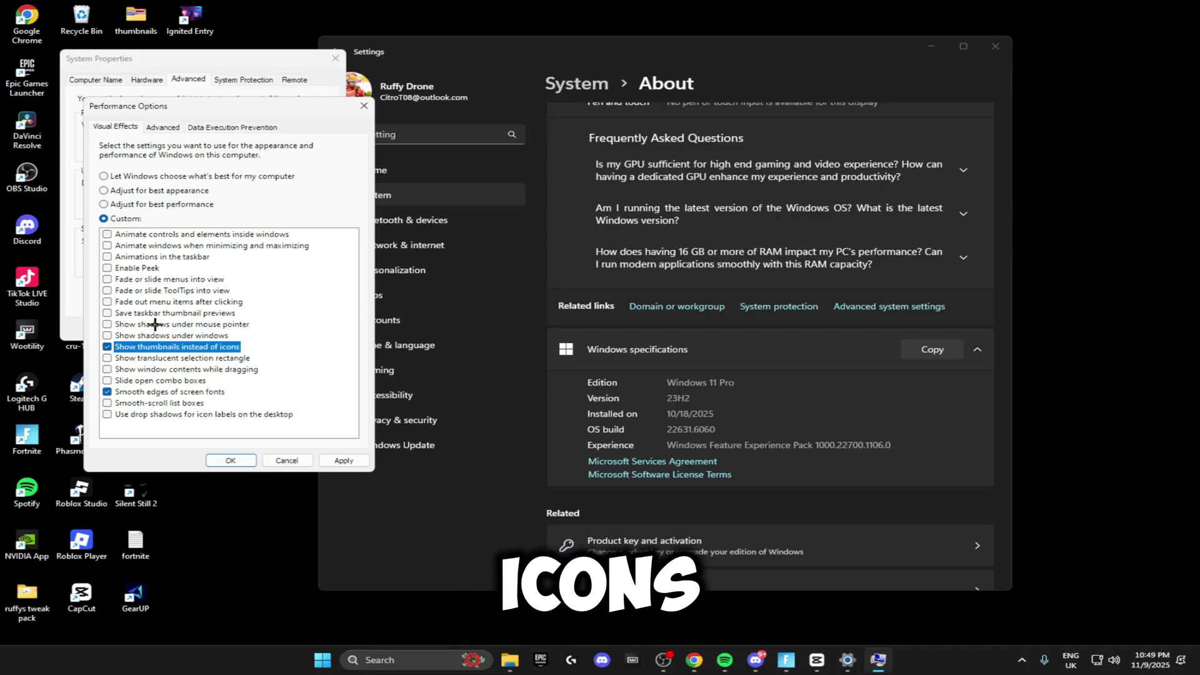
pyautogui.click(133, 245)
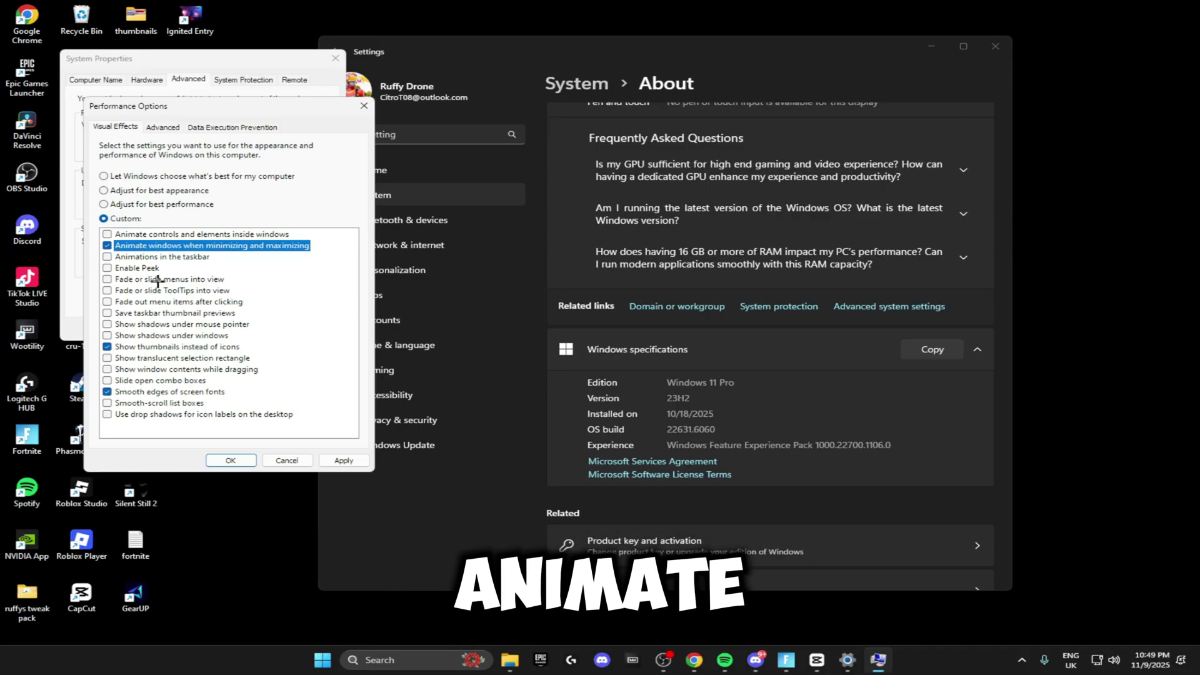
pyautogui.click(345, 460)
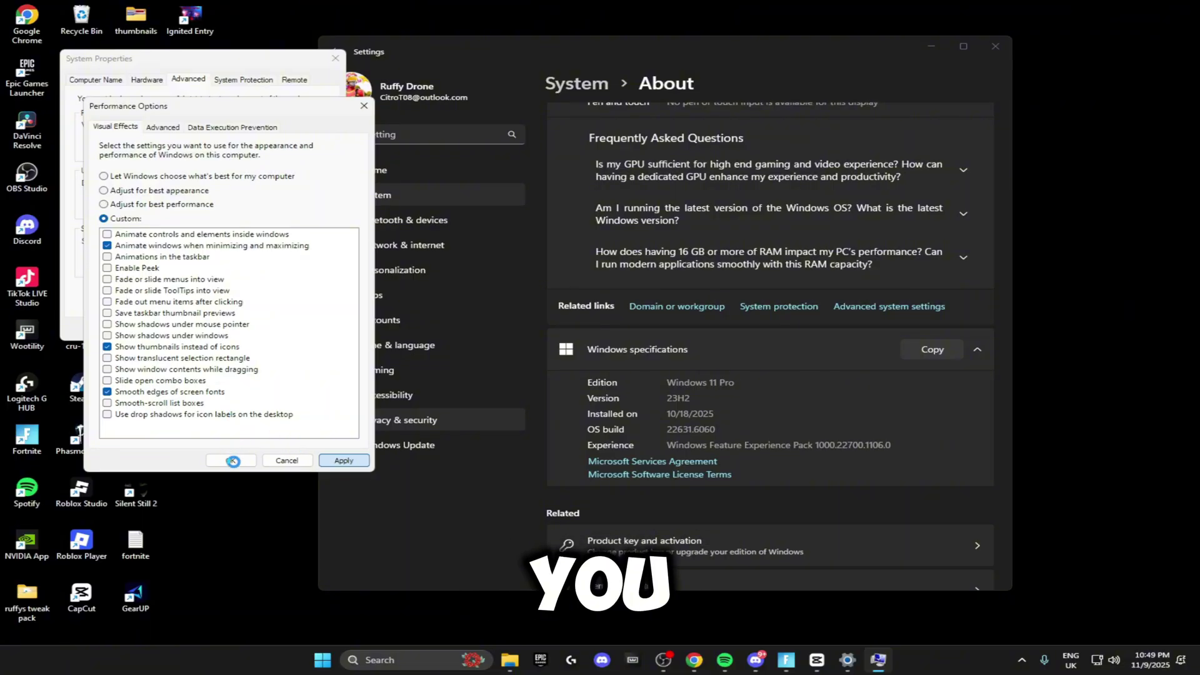
pyautogui.click(233, 462)
pyautogui.click(218, 326)
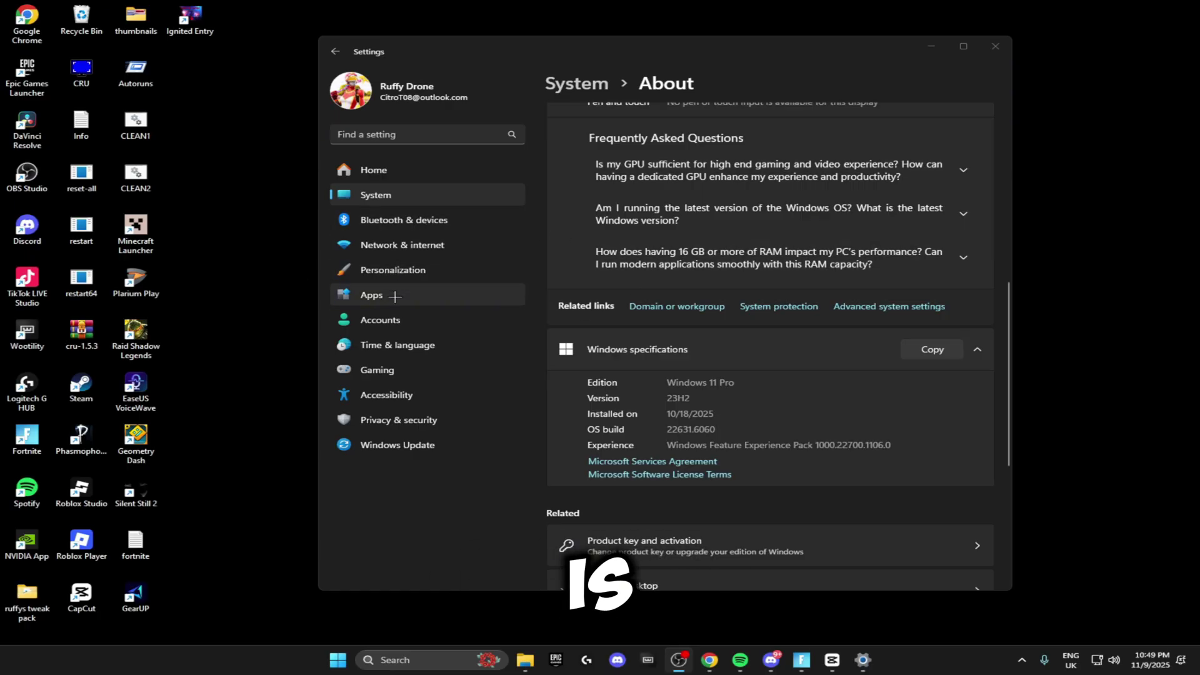
# Step: Save High performance graphics for Fortnite and check GPU scheduling and windowed-game optimizations
pyautogui.click(388, 370)
pyautogui.click(712, 132)
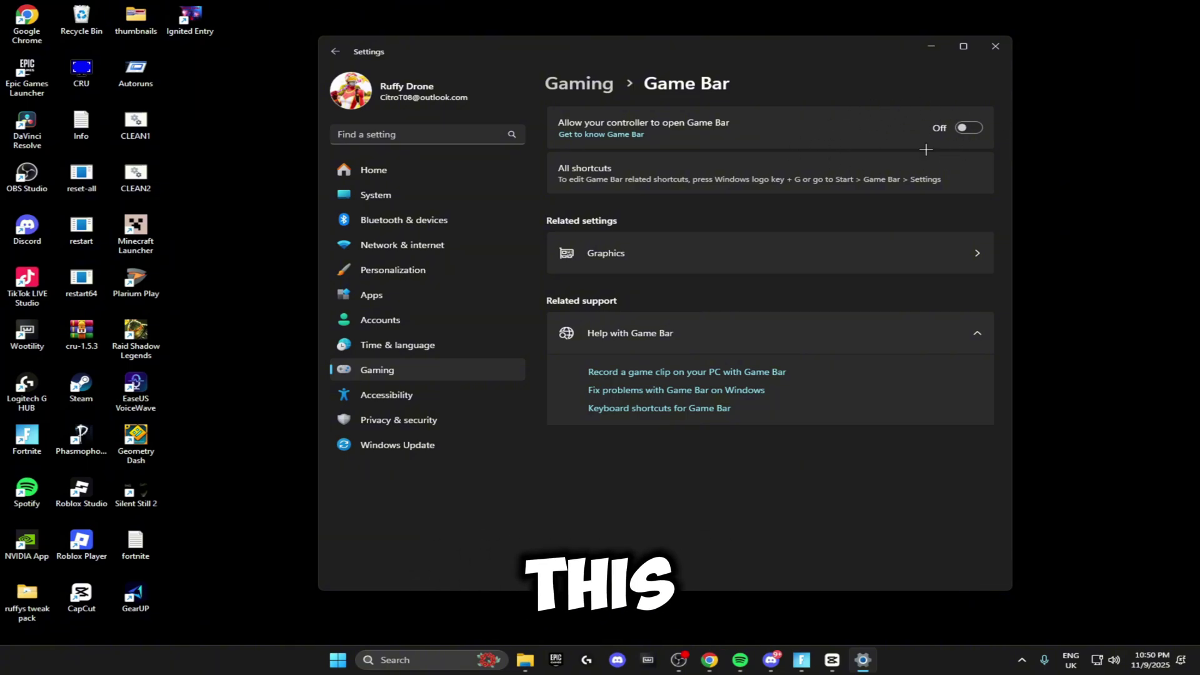
pyautogui.click(614, 248)
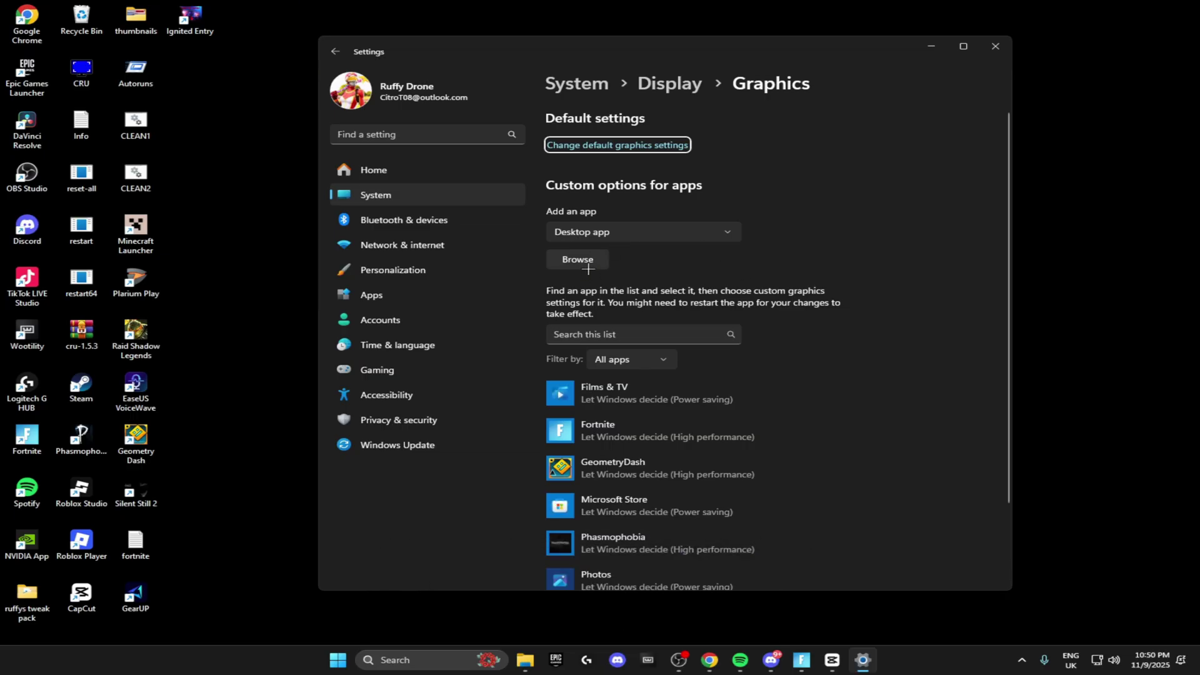
pyautogui.click(664, 441)
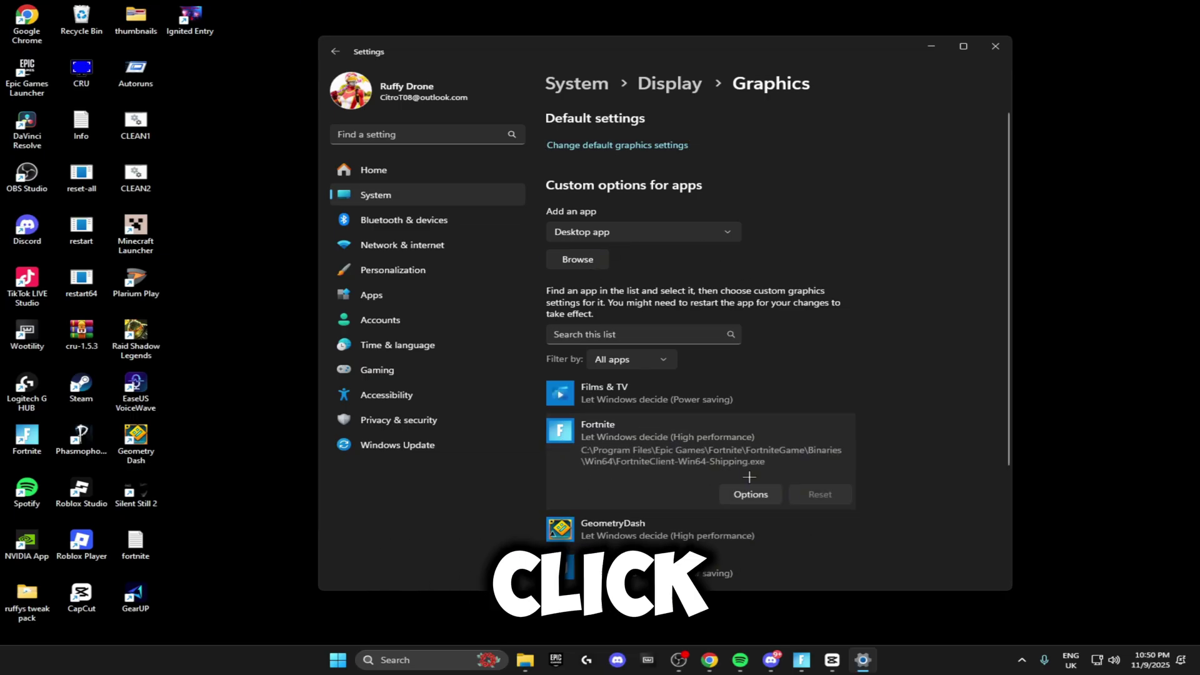
pyautogui.click(760, 496)
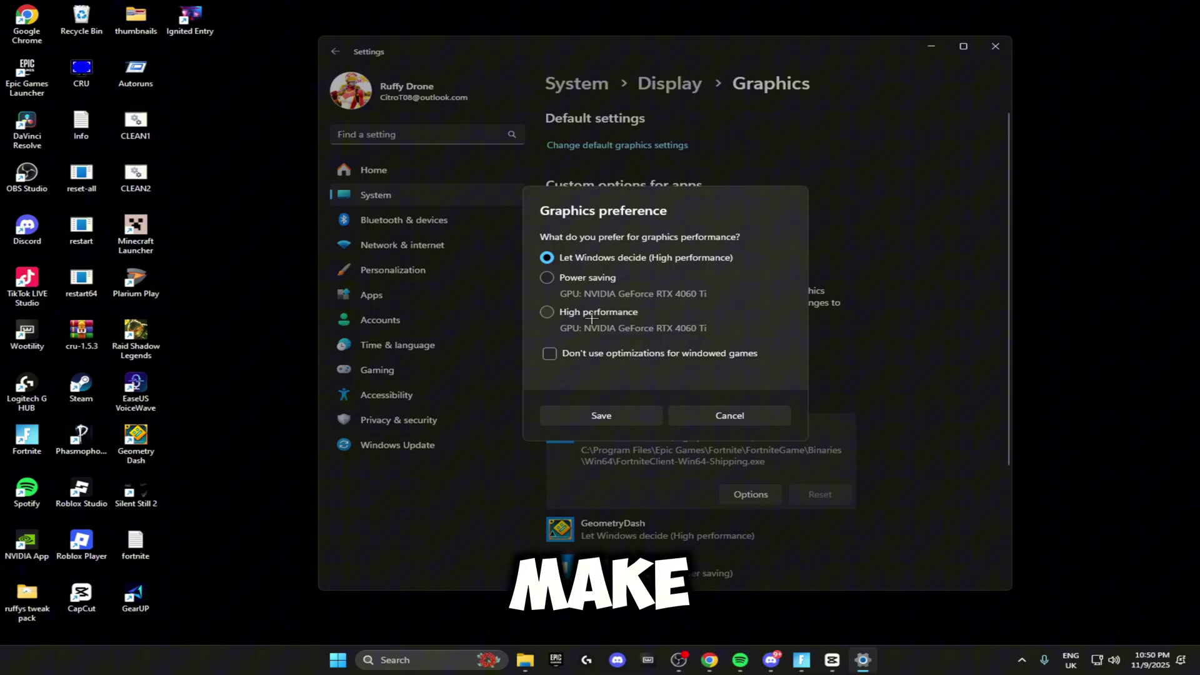
pyautogui.click(607, 415)
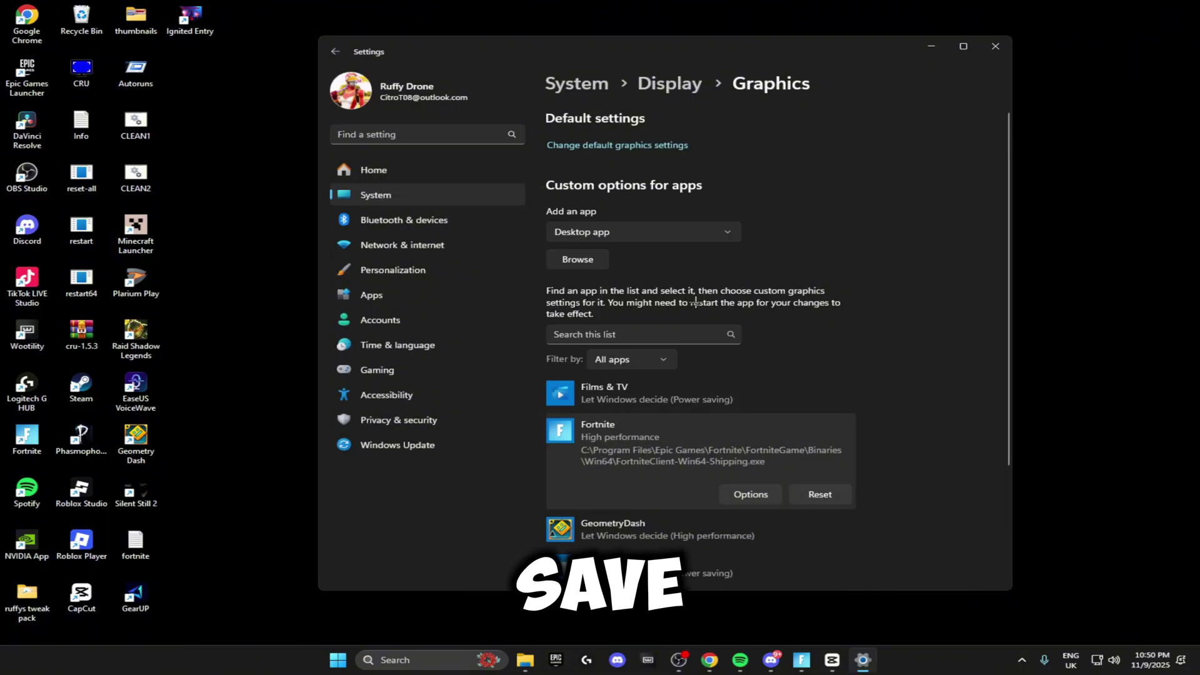
pyautogui.click(600, 147)
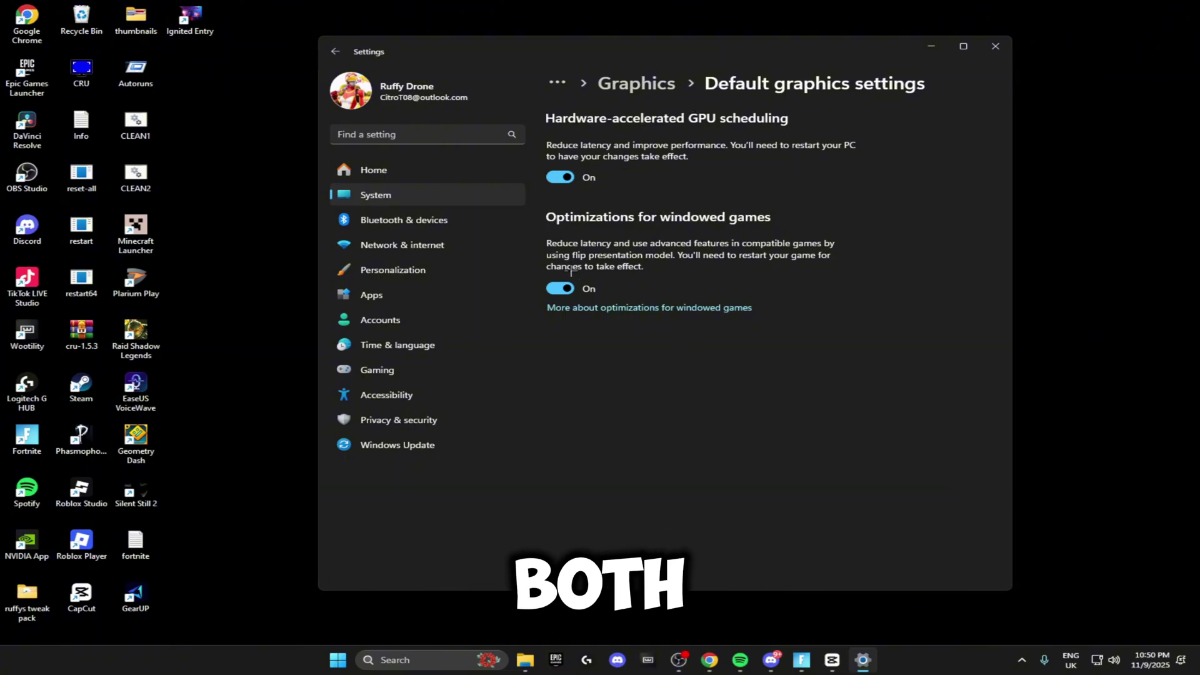
pyautogui.click(335, 51)
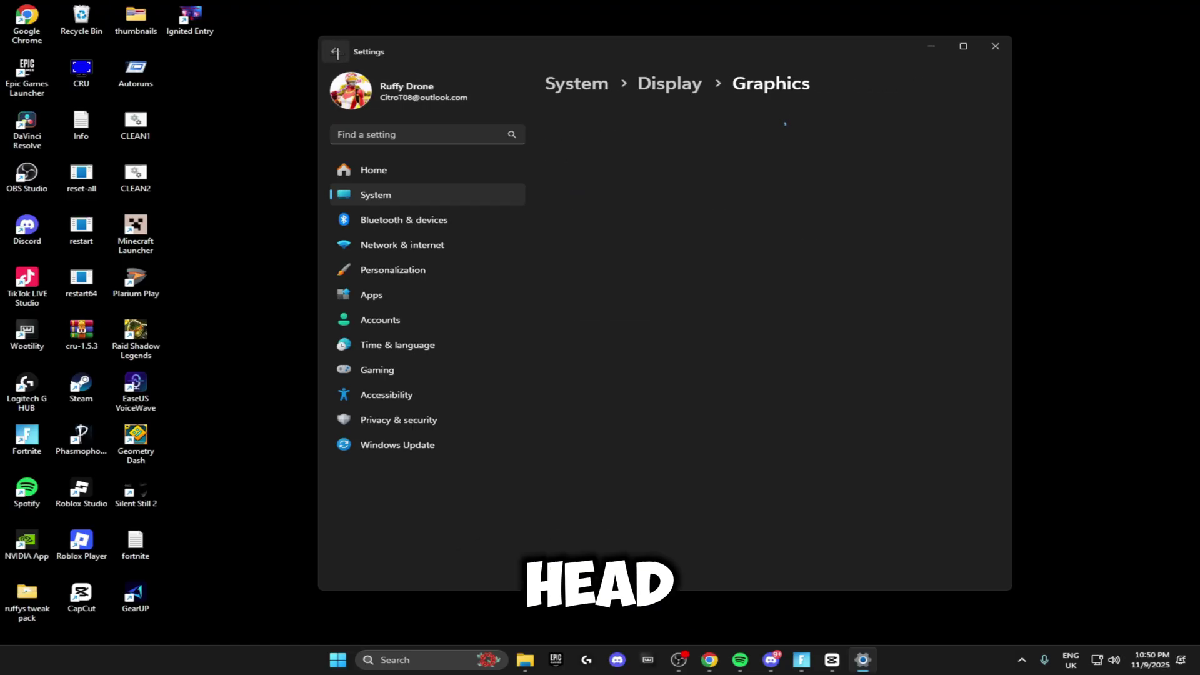
# Step: Check that Game Mode is on in the Gaming settings
pyautogui.click(403, 197)
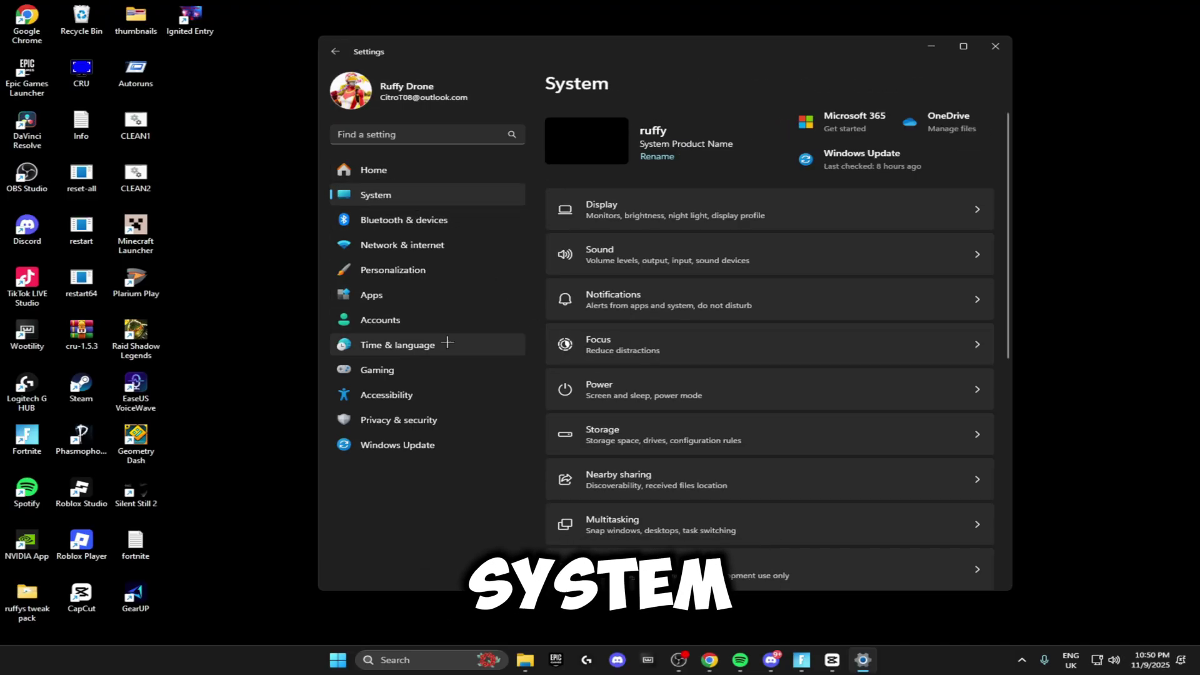
pyautogui.click(381, 369)
pyautogui.click(668, 220)
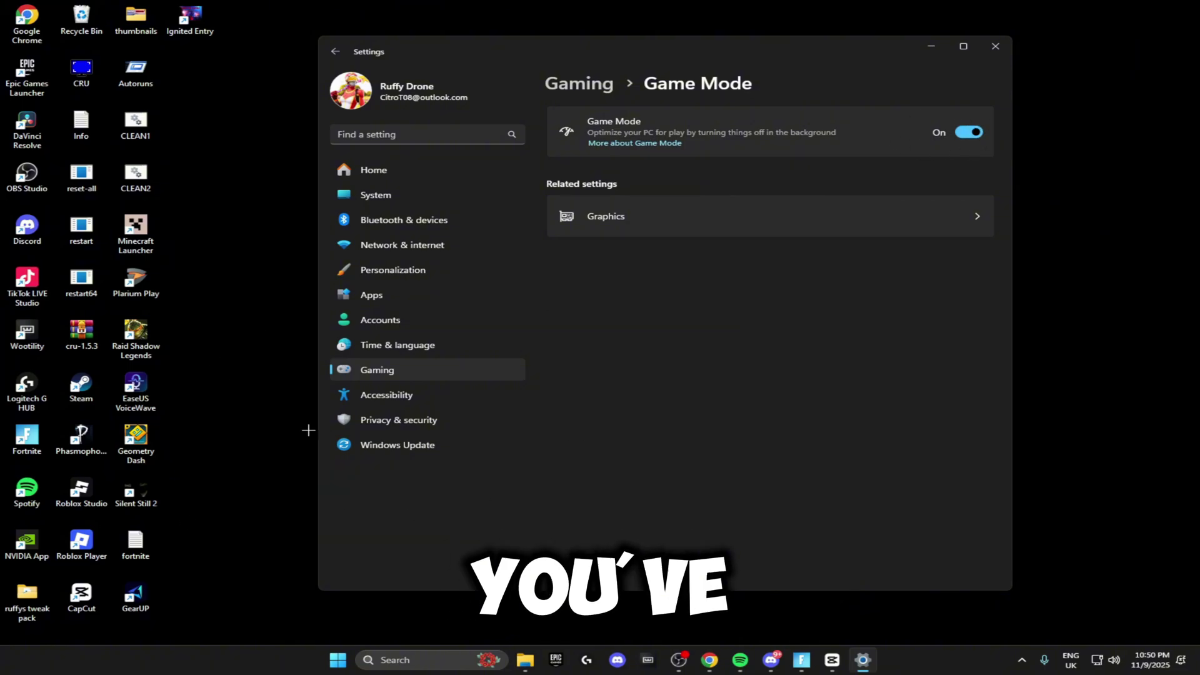
# Step: Turn off Show notifications in Settings under Recommendations & offers and check for Windows updates
pyautogui.click(398, 421)
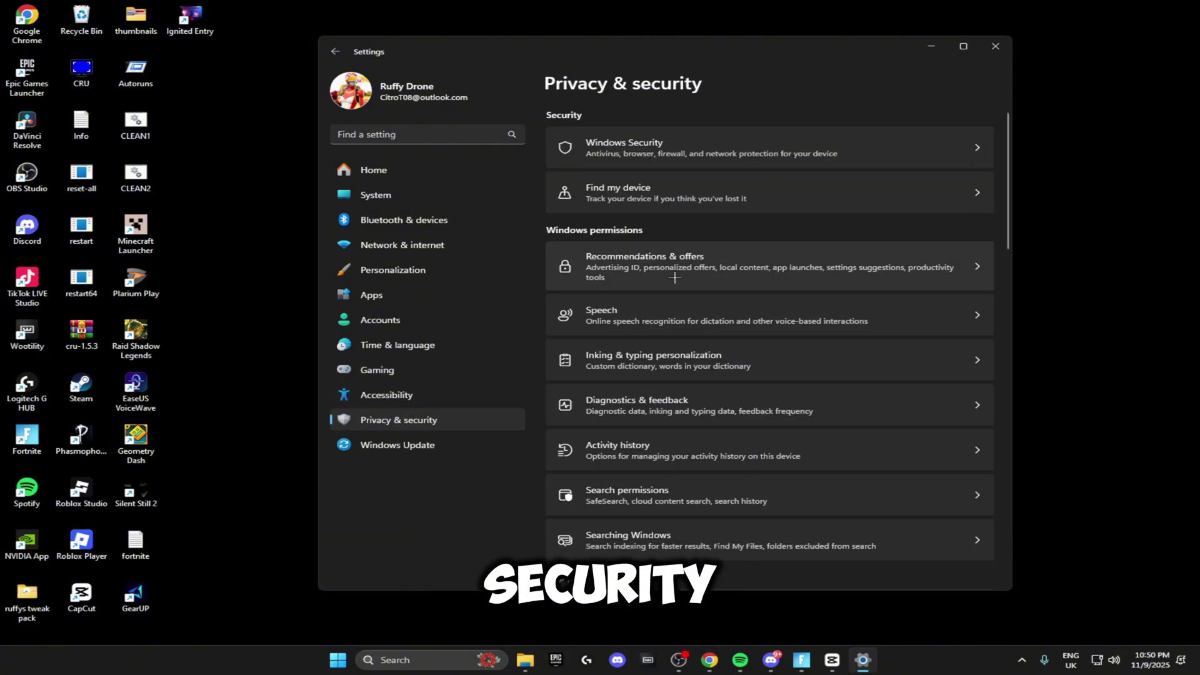
pyautogui.click(637, 261)
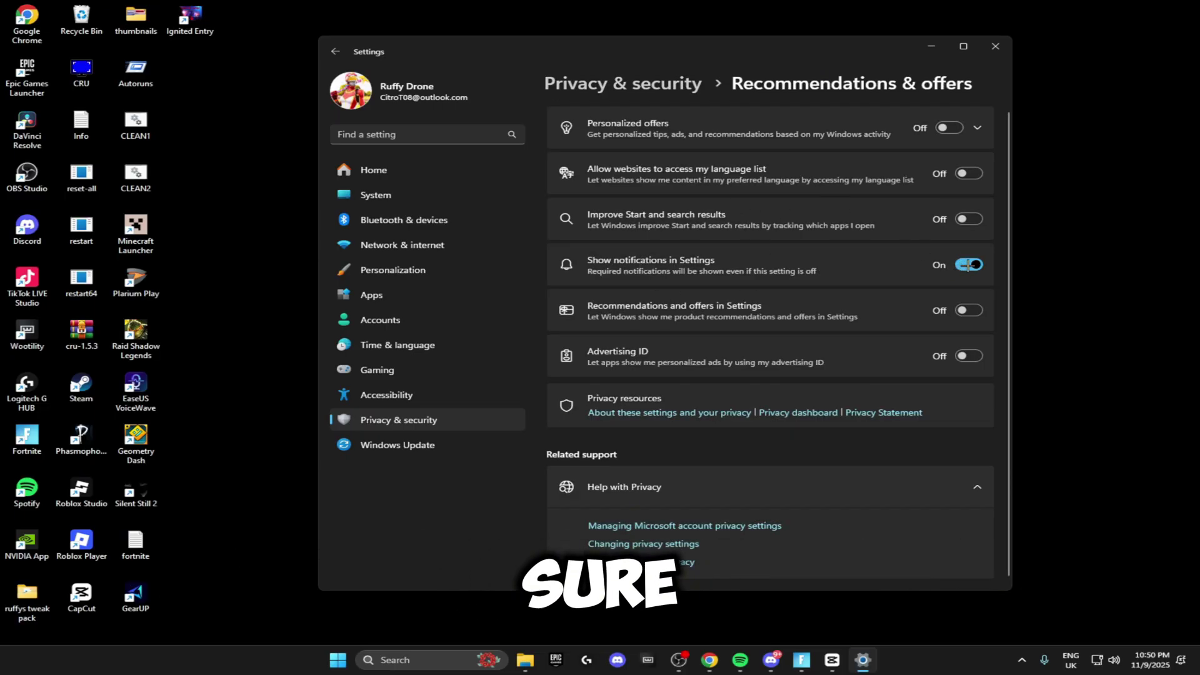
pyautogui.click(968, 265)
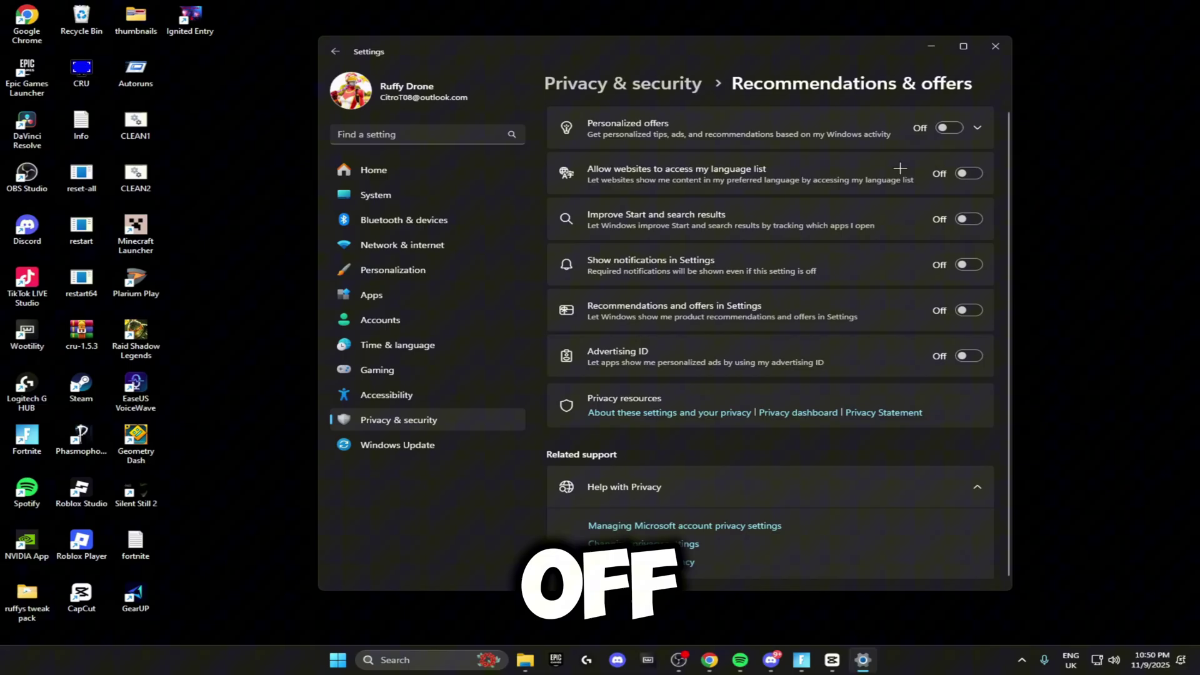
pyautogui.click(420, 445)
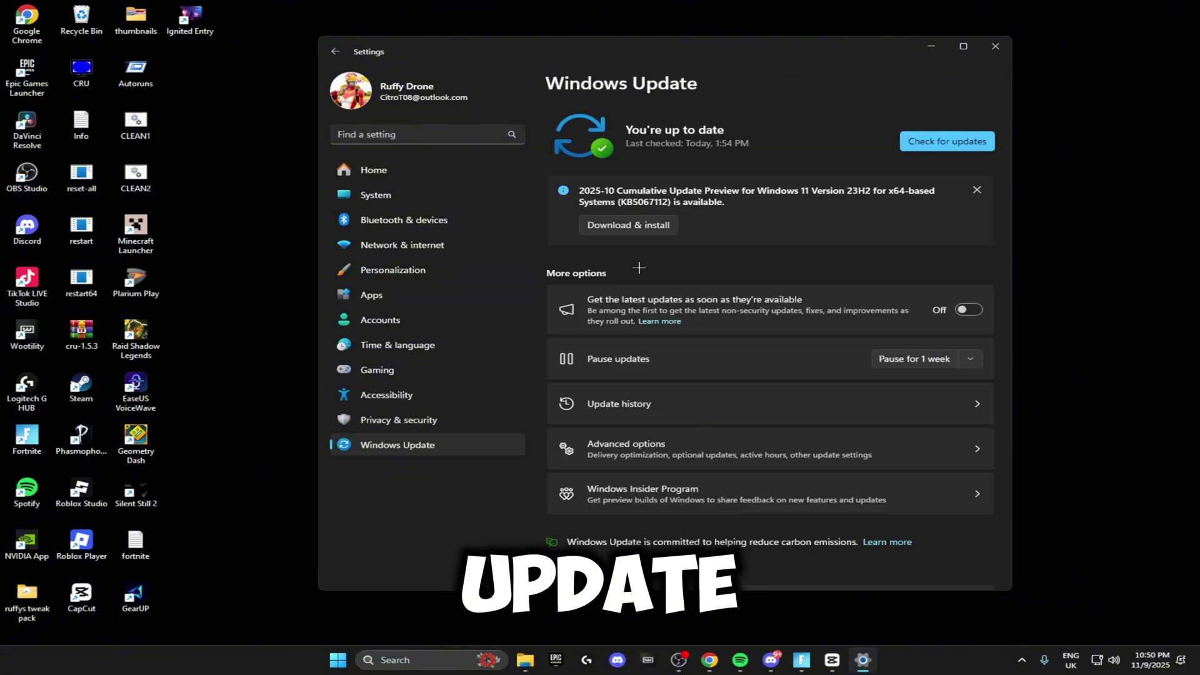
pyautogui.click(937, 142)
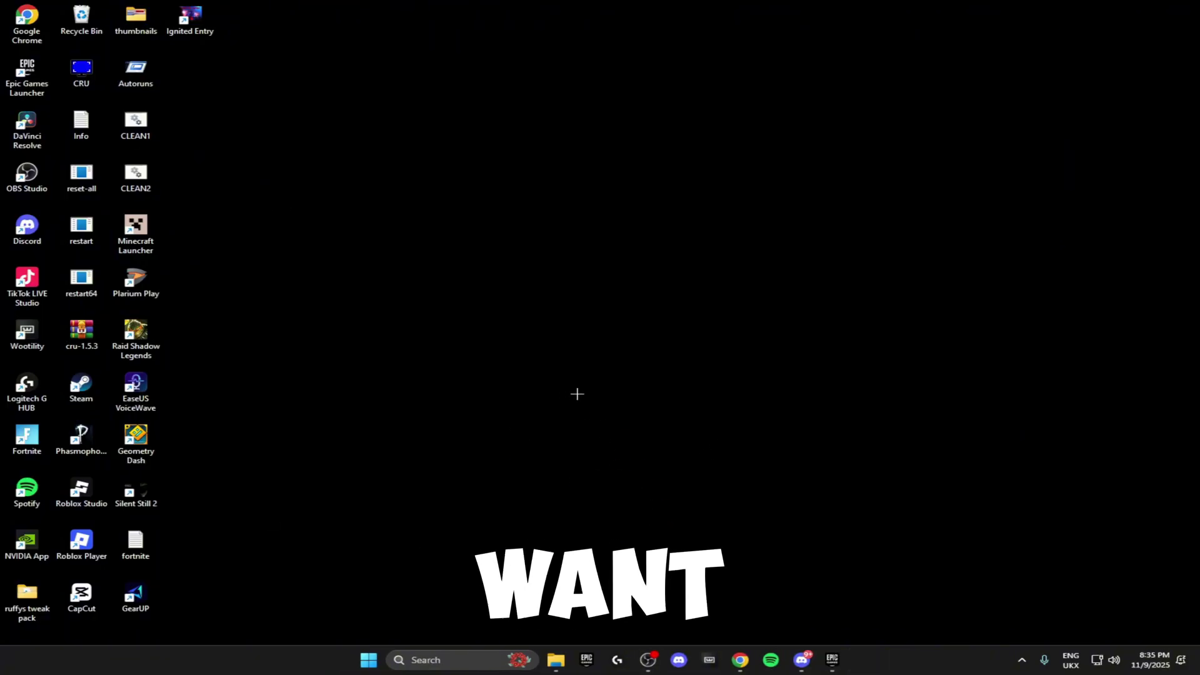
pyautogui.click(740, 660)
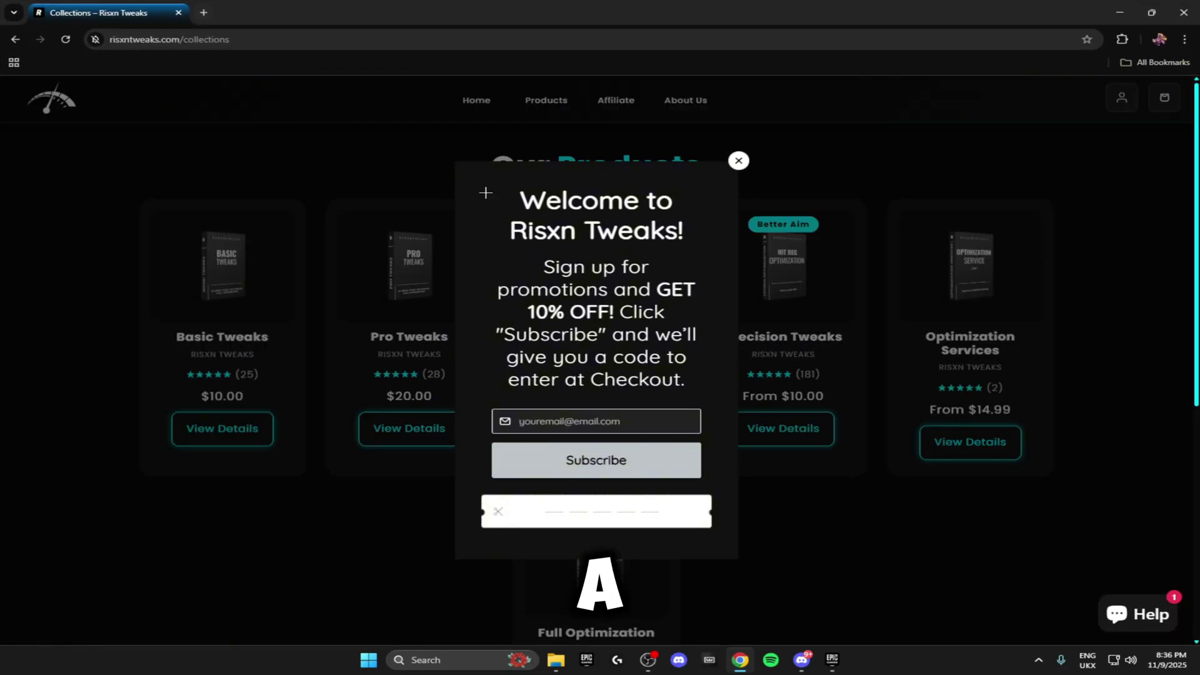
pyautogui.click(305, 354)
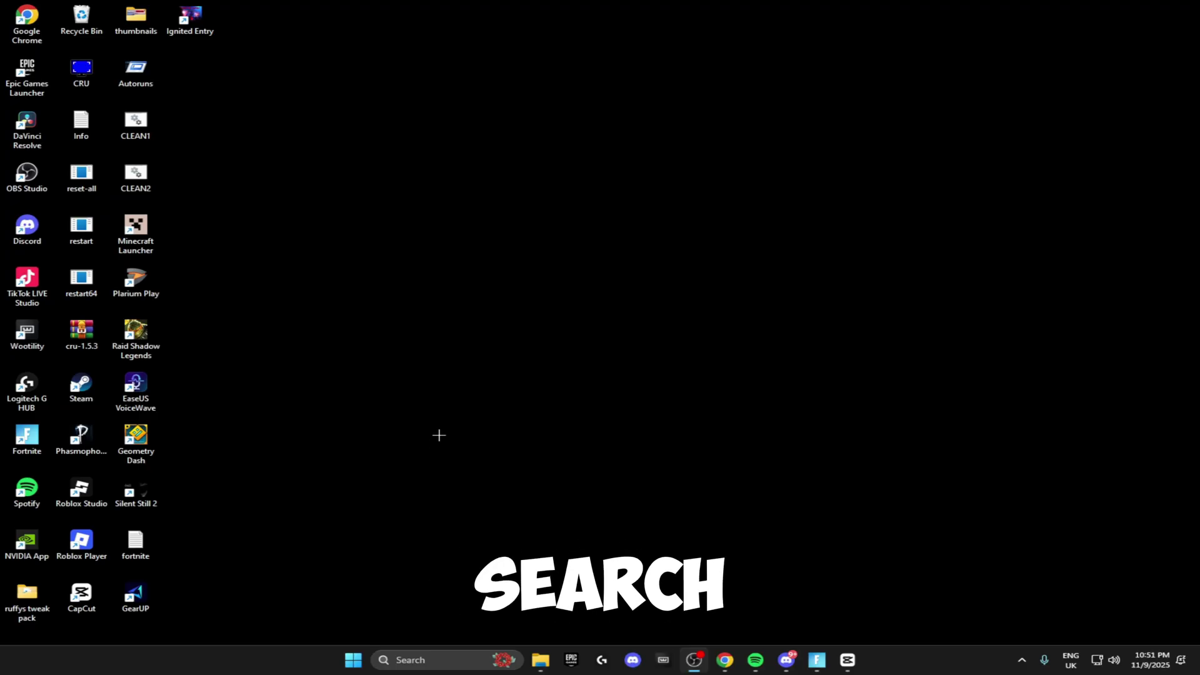
# Step: Search 'mouse settings' and open the Mouse page under Bluetooth & devices
pyautogui.press('super')
pyautogui.write('mouse settings')
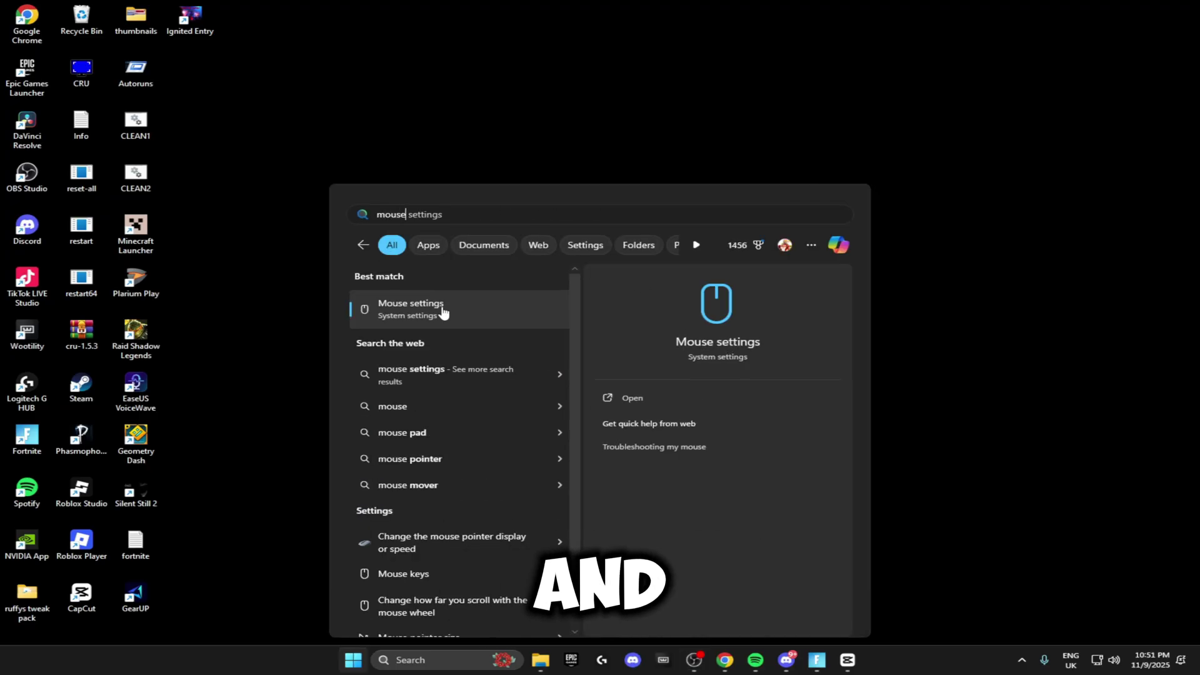
pyautogui.click(468, 303)
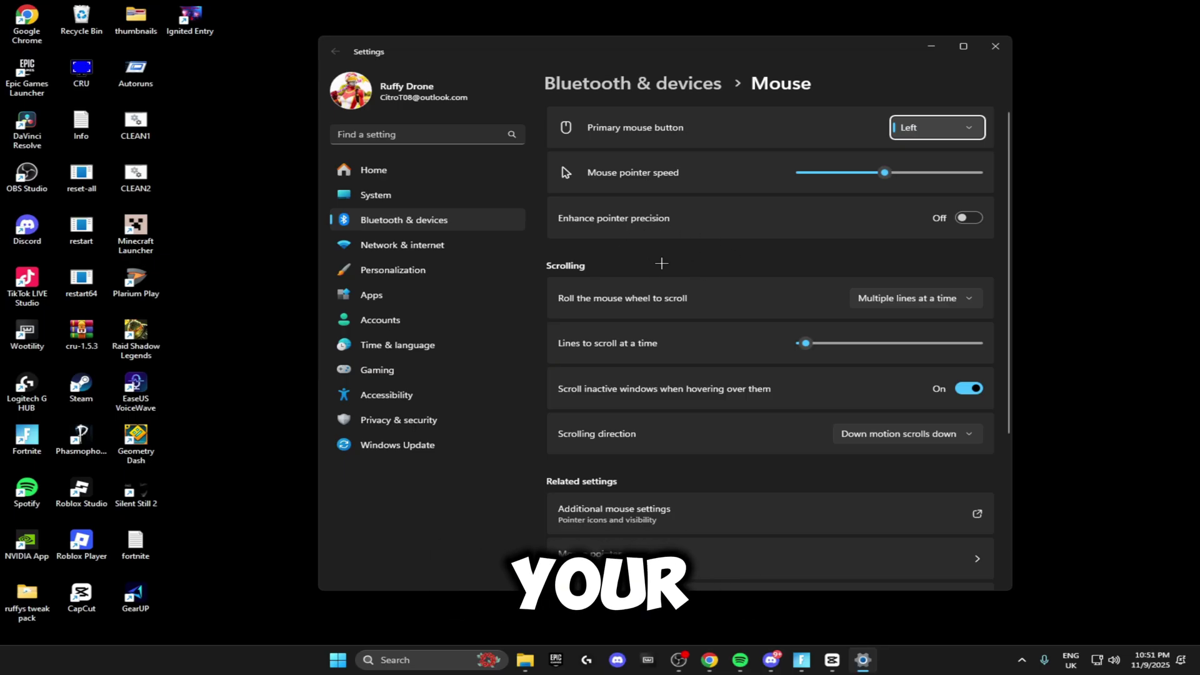
# Step: Open Additional mouse settings and show the Pointer Options tab of Mouse Properties
pyautogui.click(621, 515)
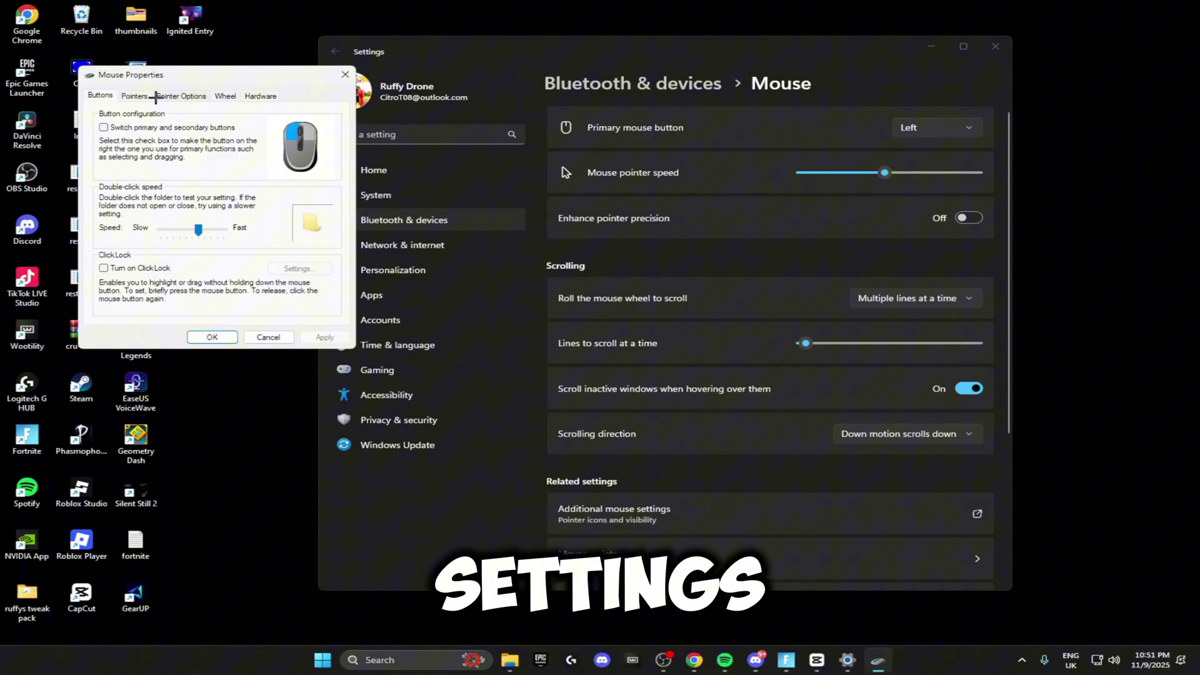
pyautogui.click(176, 96)
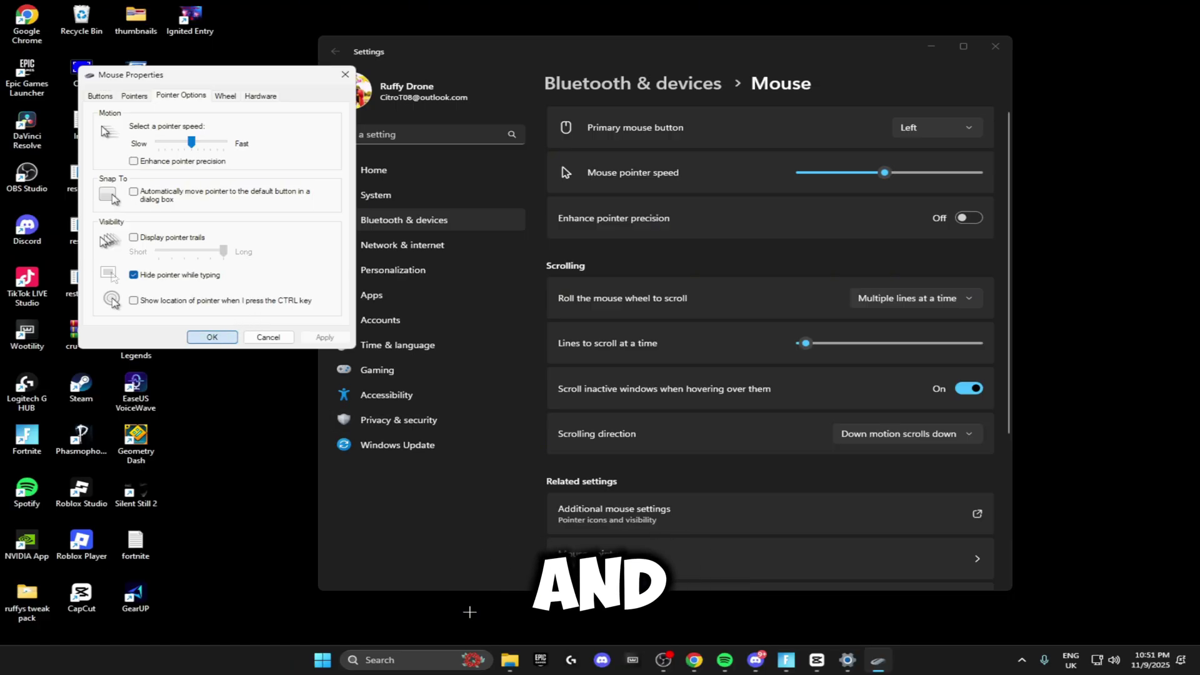
# Step: Search 'control' and open Control Panel
pyautogui.click(419, 650)
pyautogui.write('control')
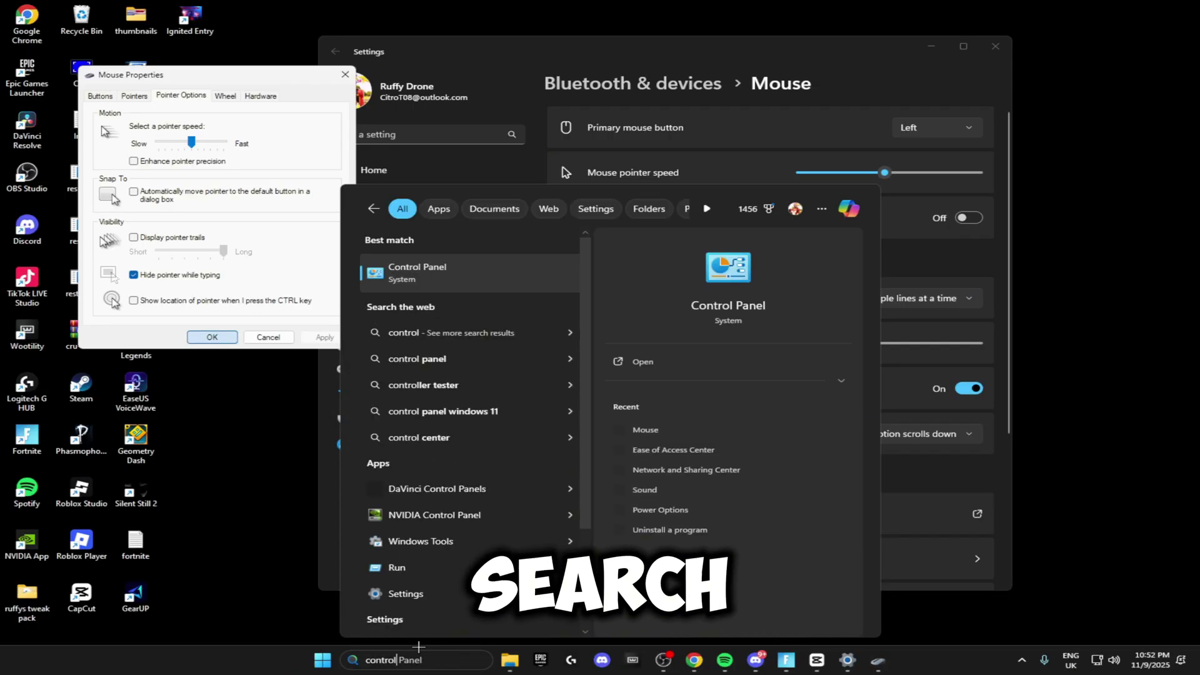
pyautogui.click(482, 280)
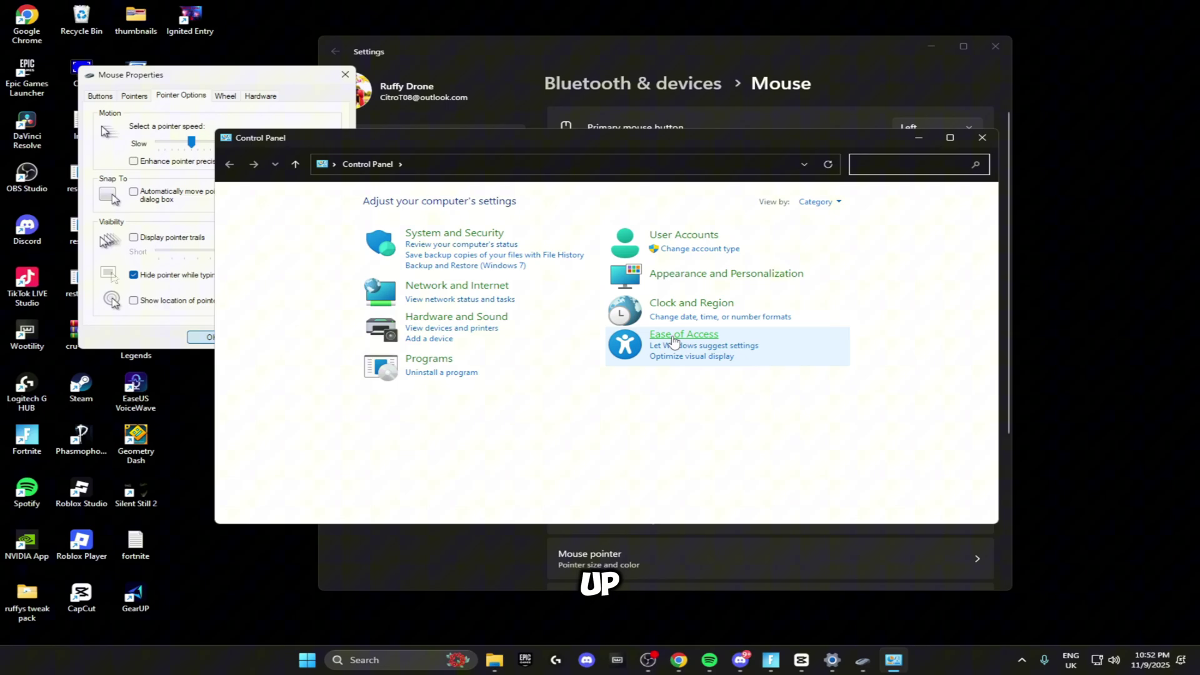
# Step: Go to Ease of Access Center's Set up Mouse Keys and drag the acceleration slider
pyautogui.click(675, 332)
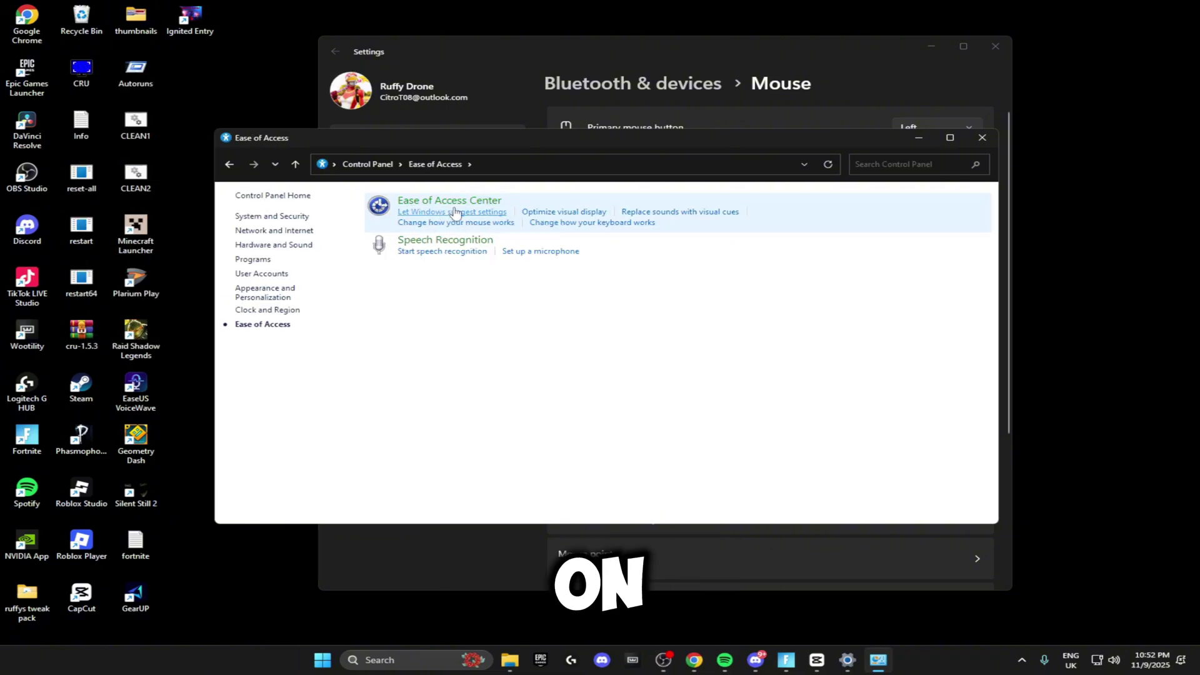
pyautogui.click(468, 204)
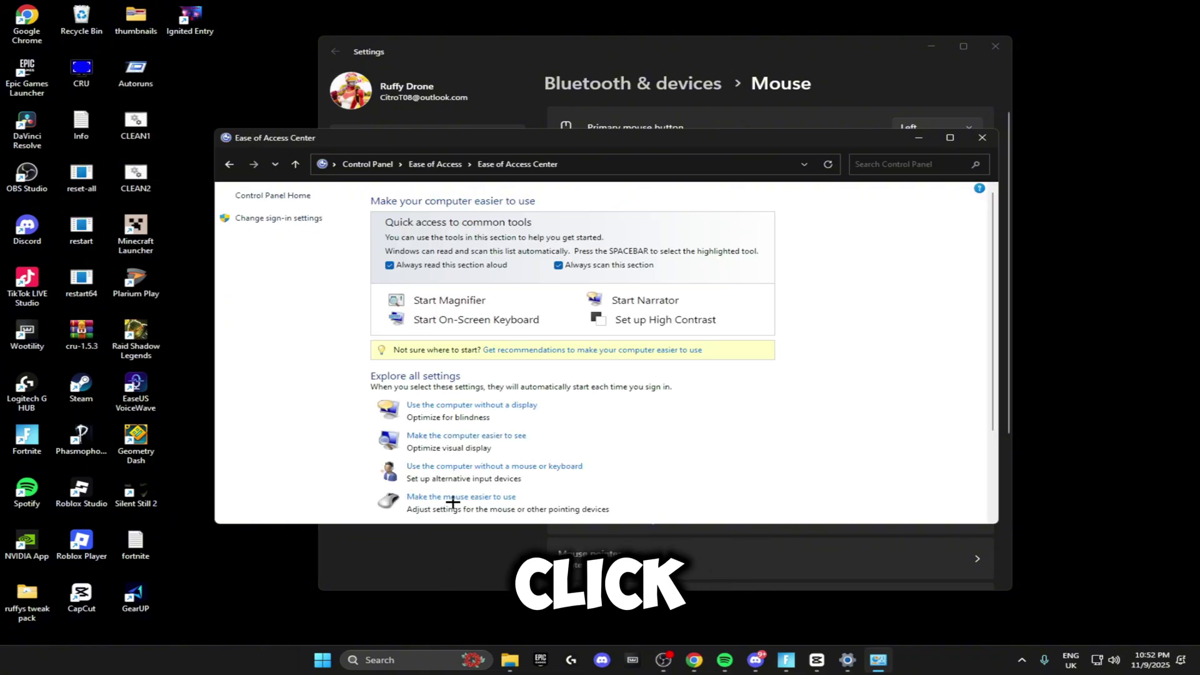
pyautogui.click(455, 497)
pyautogui.click(459, 419)
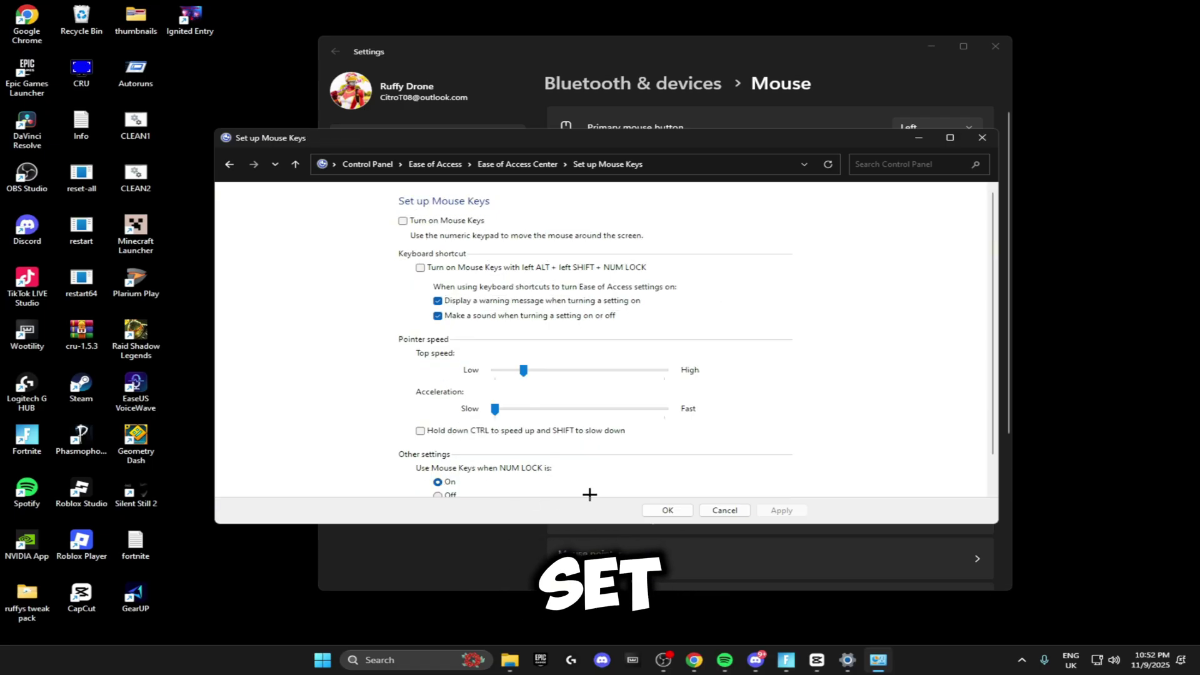
pyautogui.moveTo(496, 409); pyautogui.dragTo(427, 414)
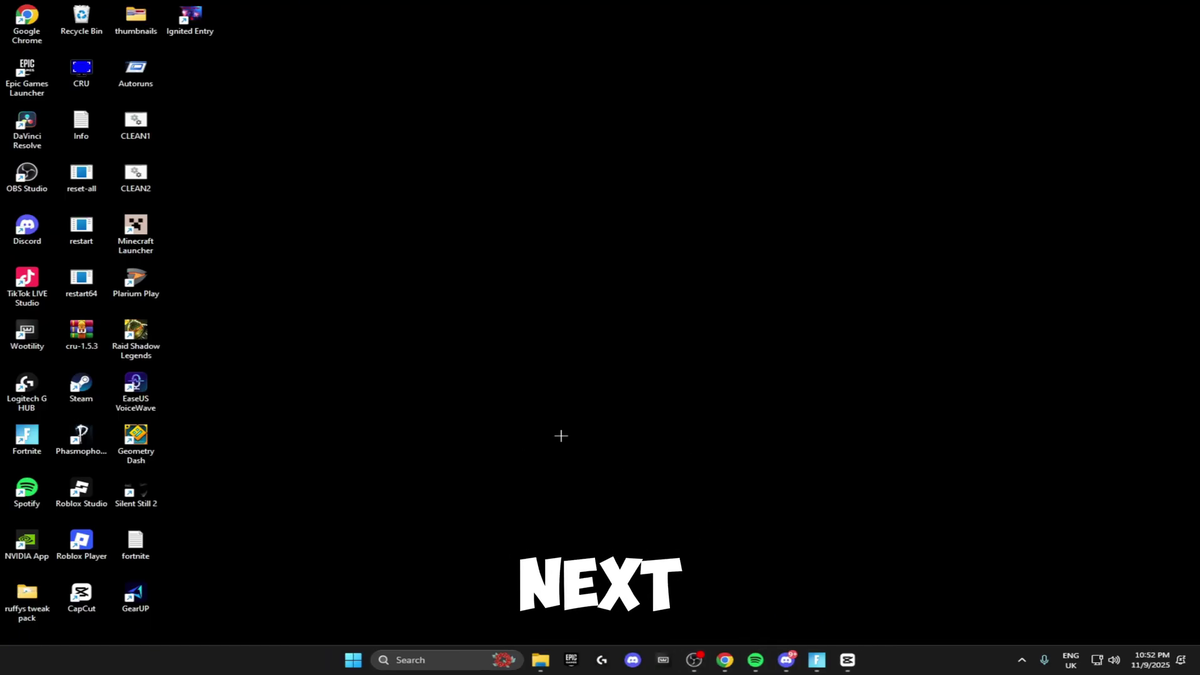
# Step: Search 'system con' and open System Configuration's Boot tab
pyautogui.click(420, 660)
pyautogui.write('system con')
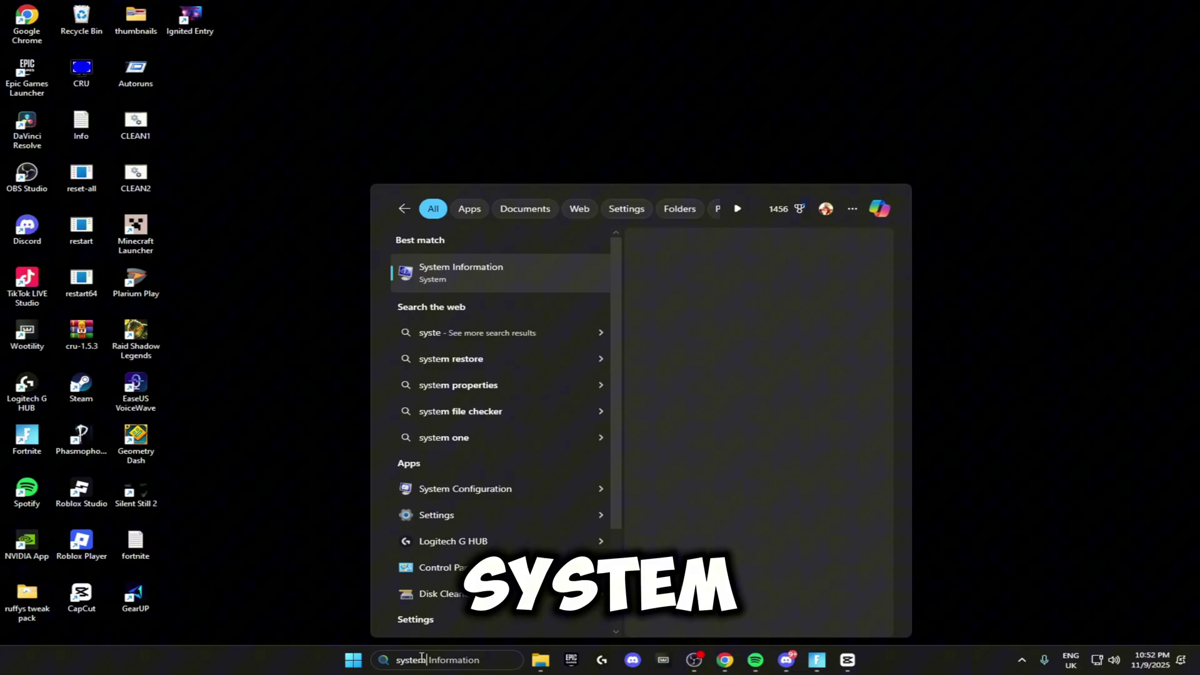
pyautogui.click(485, 285)
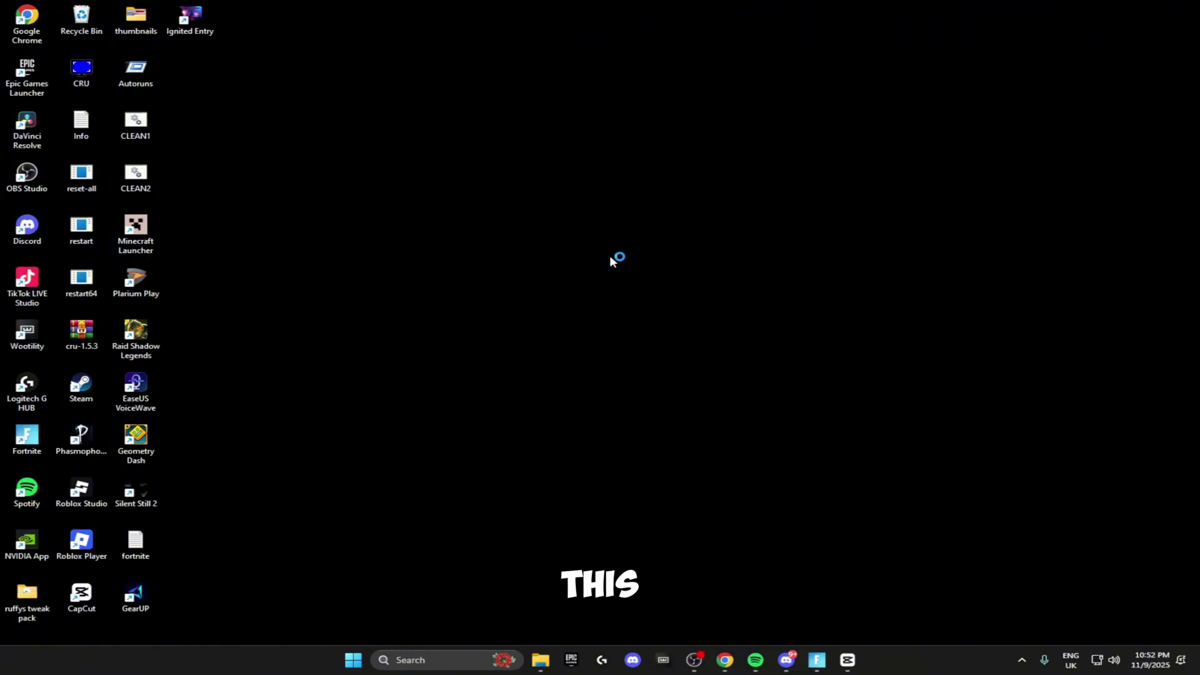
pyautogui.click(455, 232)
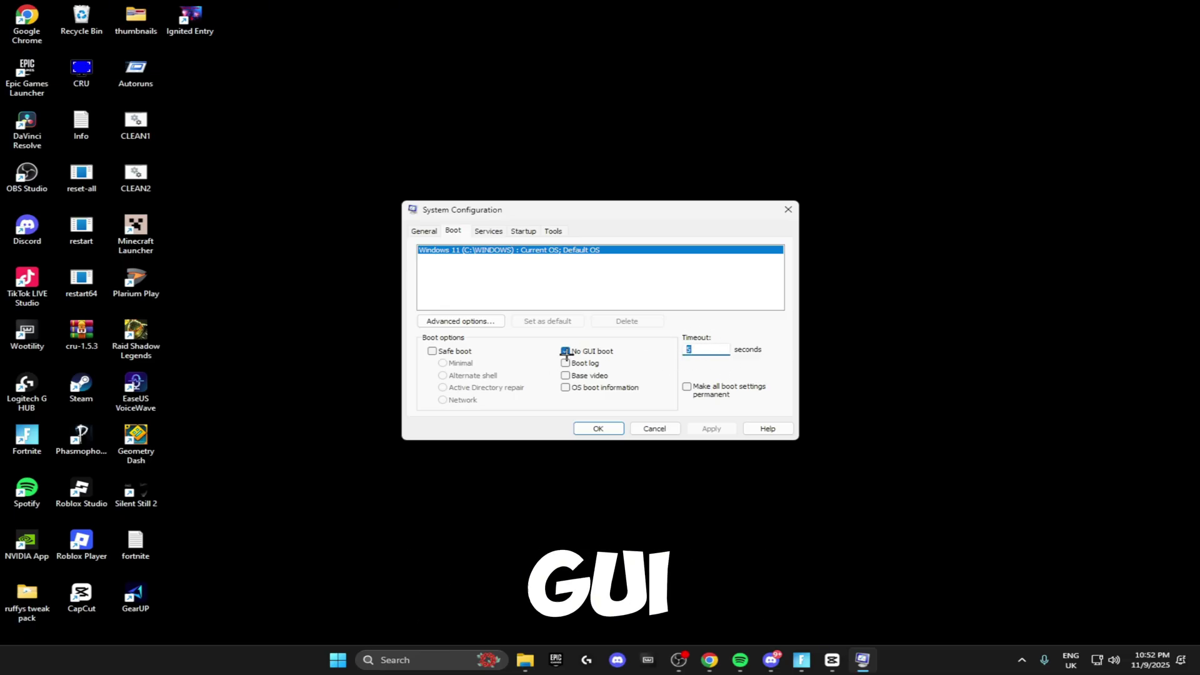
# Step: Limit boot to 8 processors in Advanced options, then apply and close System Configuration
pyautogui.click(476, 320)
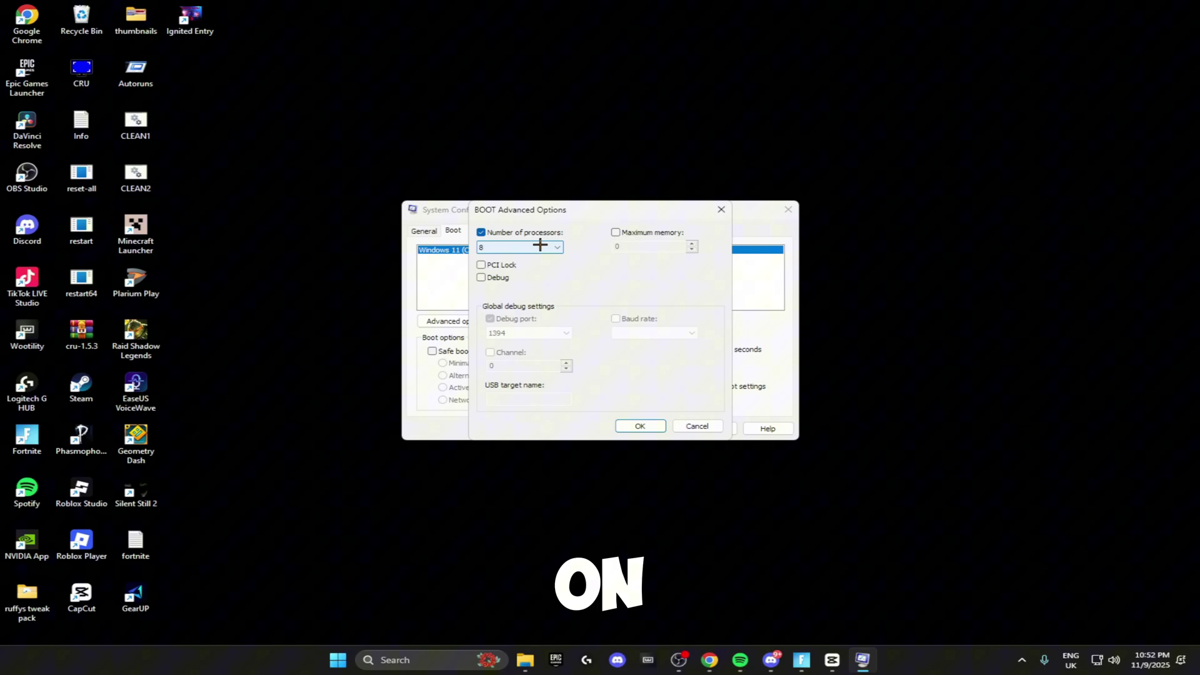
pyautogui.click(481, 232)
pyautogui.click(513, 247)
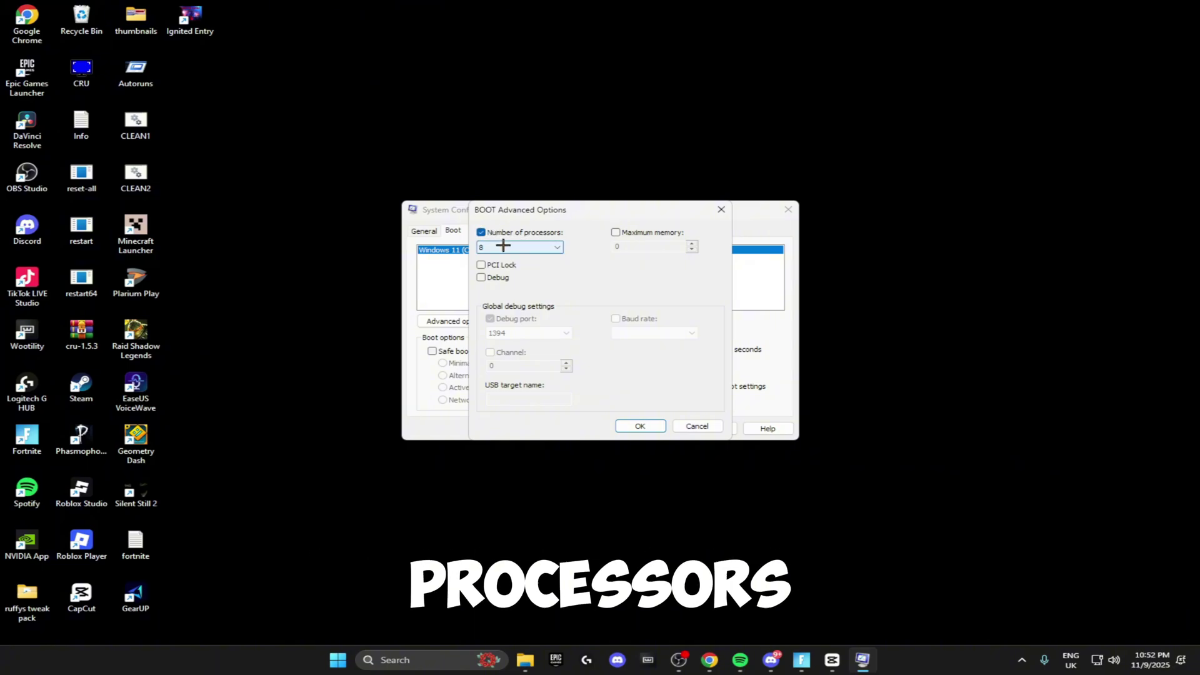
pyautogui.click(500, 315)
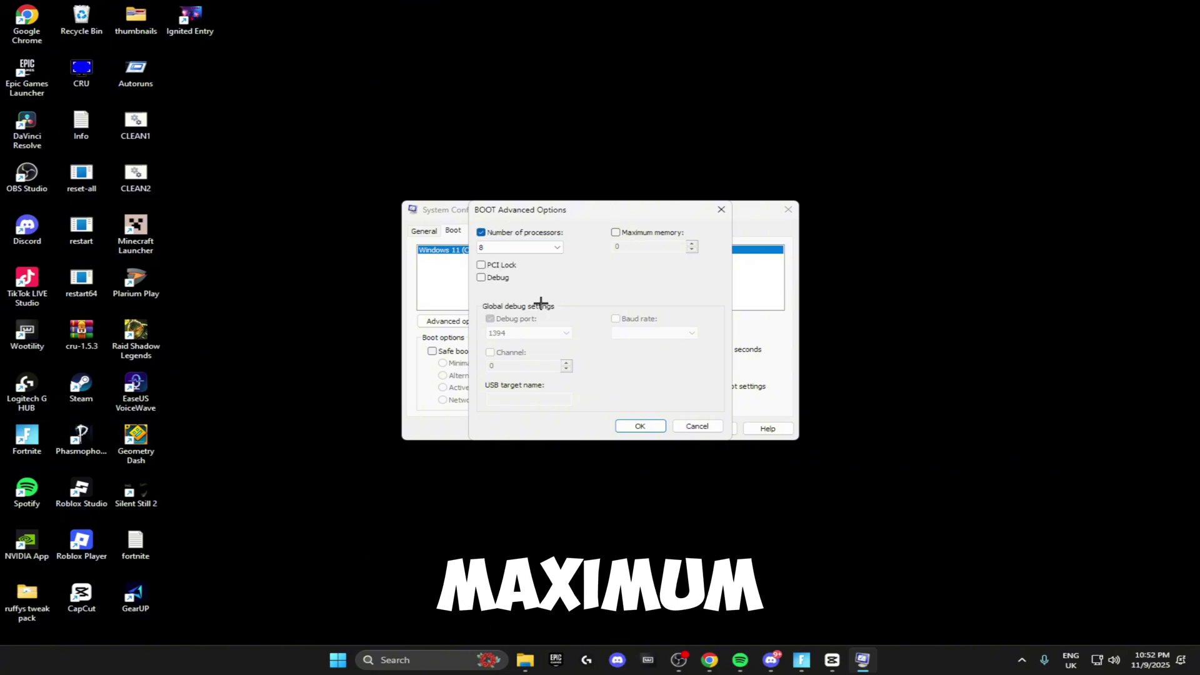
pyautogui.click(639, 425)
pyautogui.click(711, 428)
pyautogui.click(597, 431)
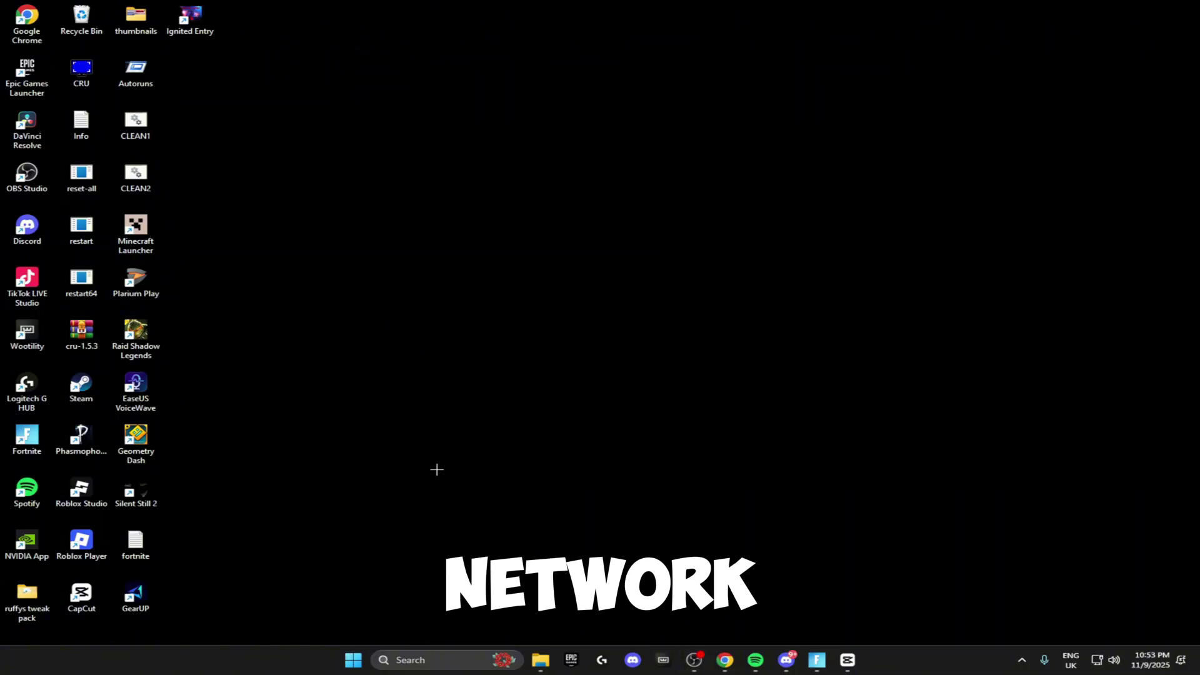
# Step: Open Command Prompt as administrator and run ipconfig /flushdns to clear the DNS cache
pyautogui.click(435, 654)
pyautogui.write('cmd')
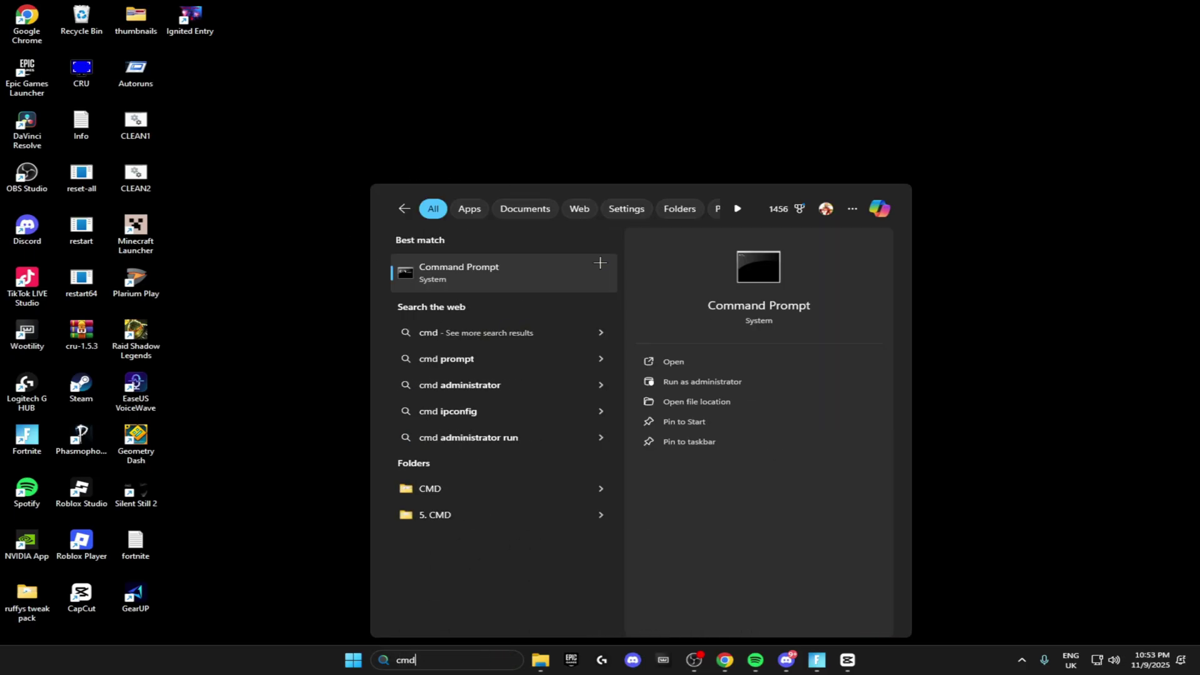
pyautogui.click(691, 381)
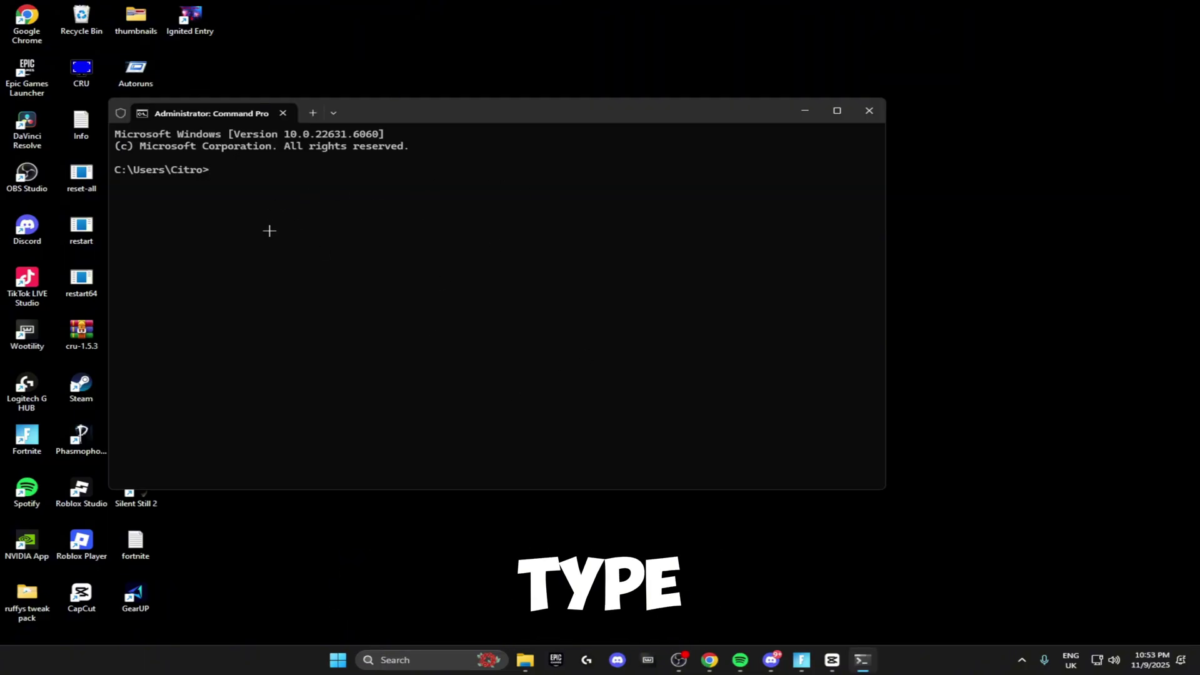
pyautogui.write('ipconfig ')
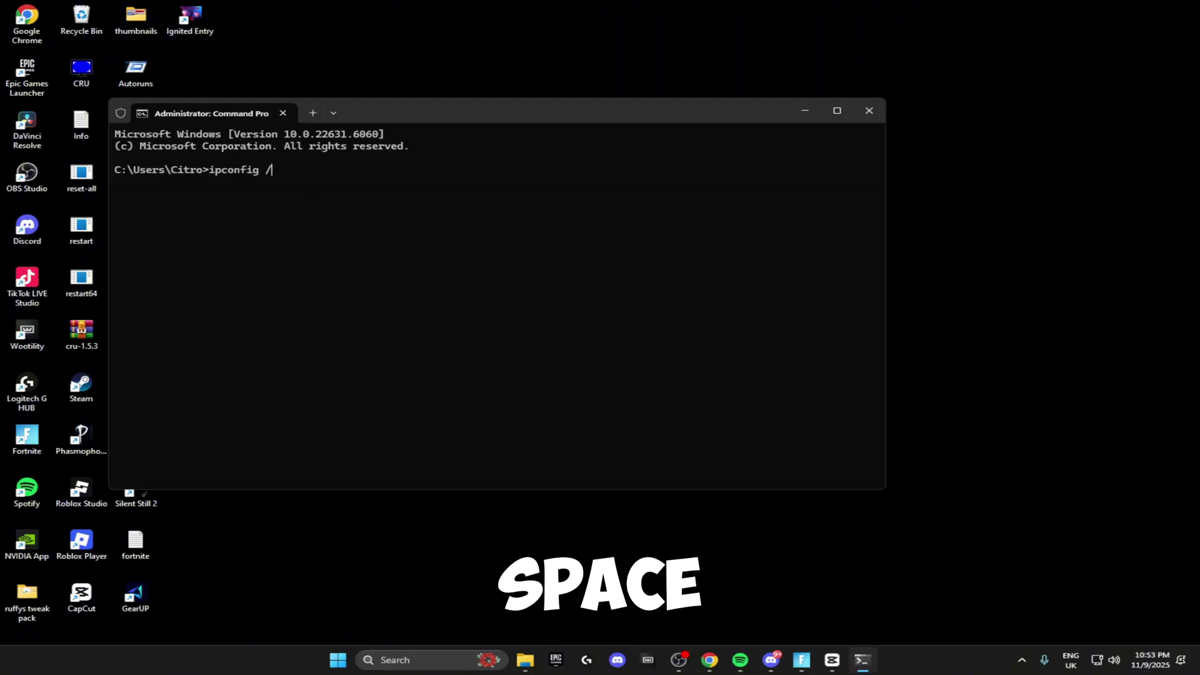
pyautogui.write('/flushdns')
pyautogui.press('Return')
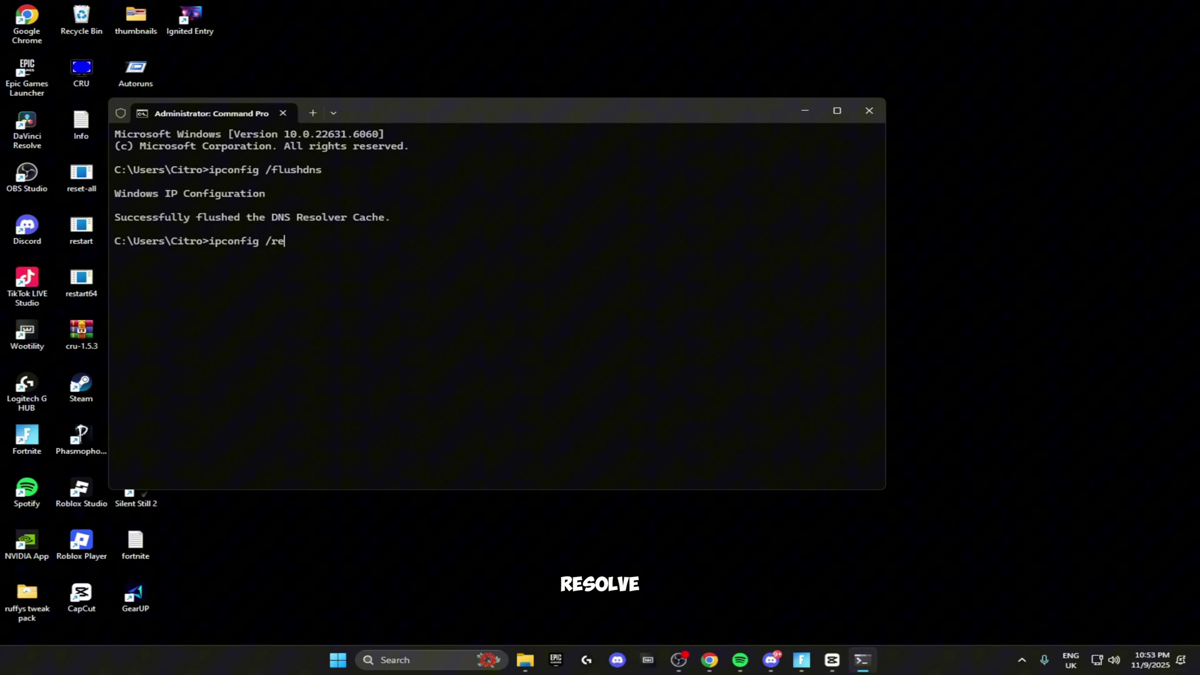
# Step: Run ipconfig /renew to renew the IP address leases
pyautogui.write('ipconfig /resoolve')
pyautogui.press('Return')
pyautogui.write('ip')
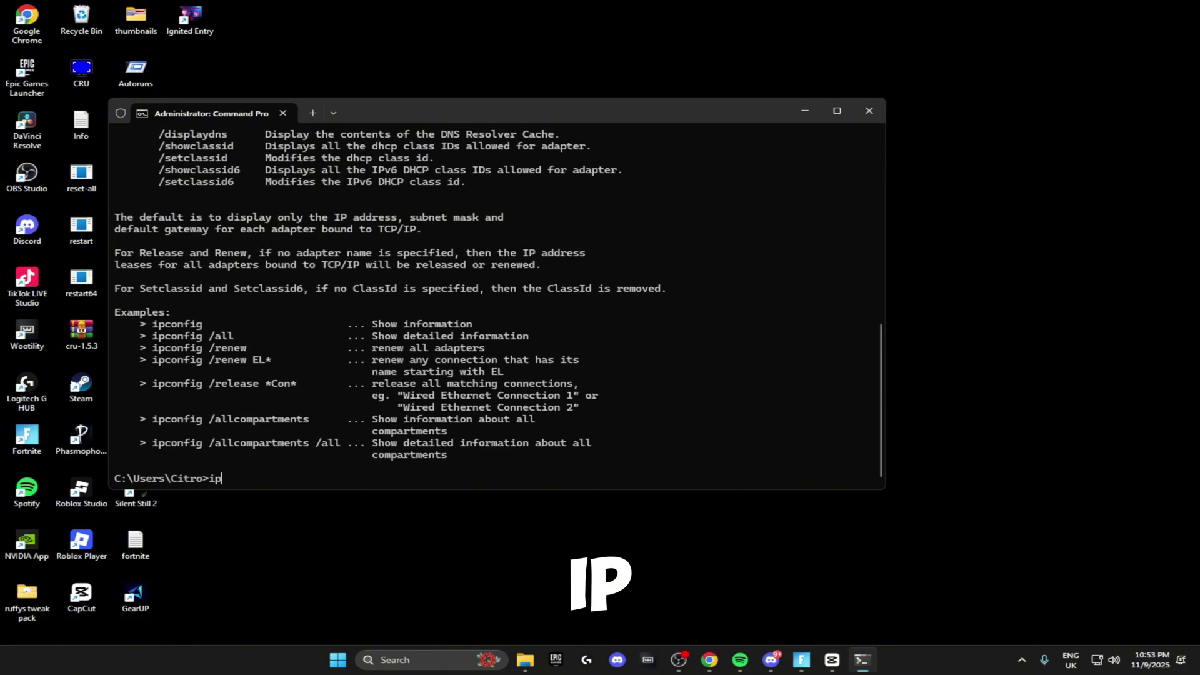
pyautogui.write('config /rene')
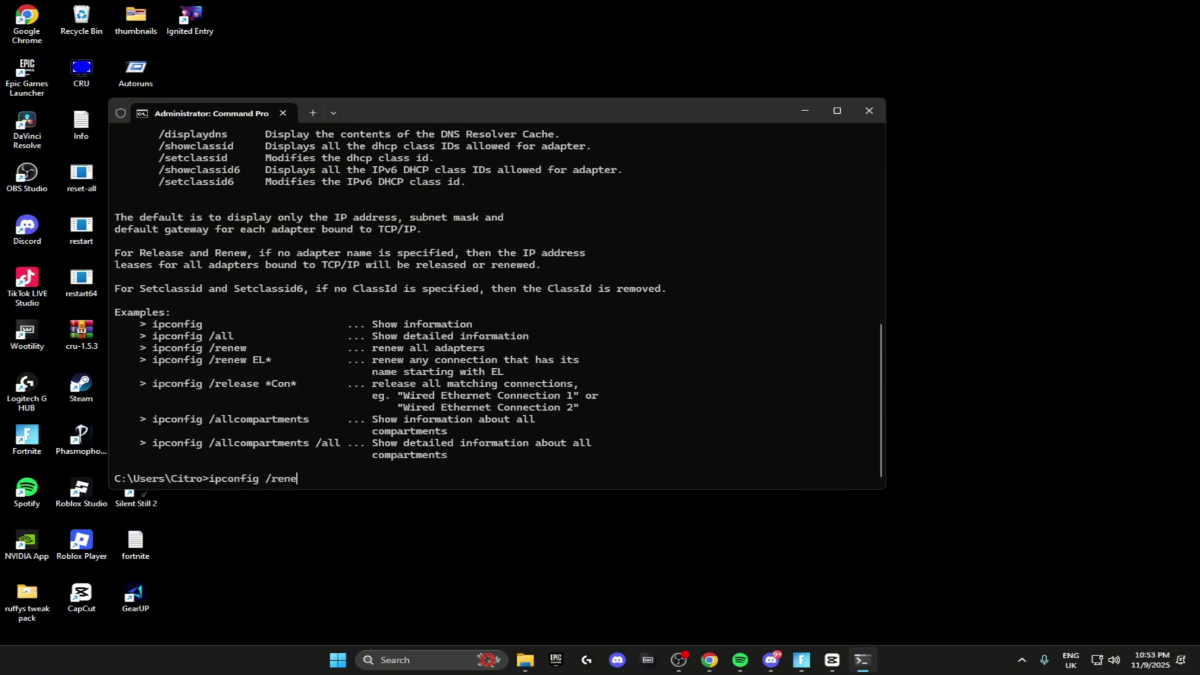
pyautogui.write('w')
pyautogui.press('Return')
pyautogui.scroll(1, 742, 282)
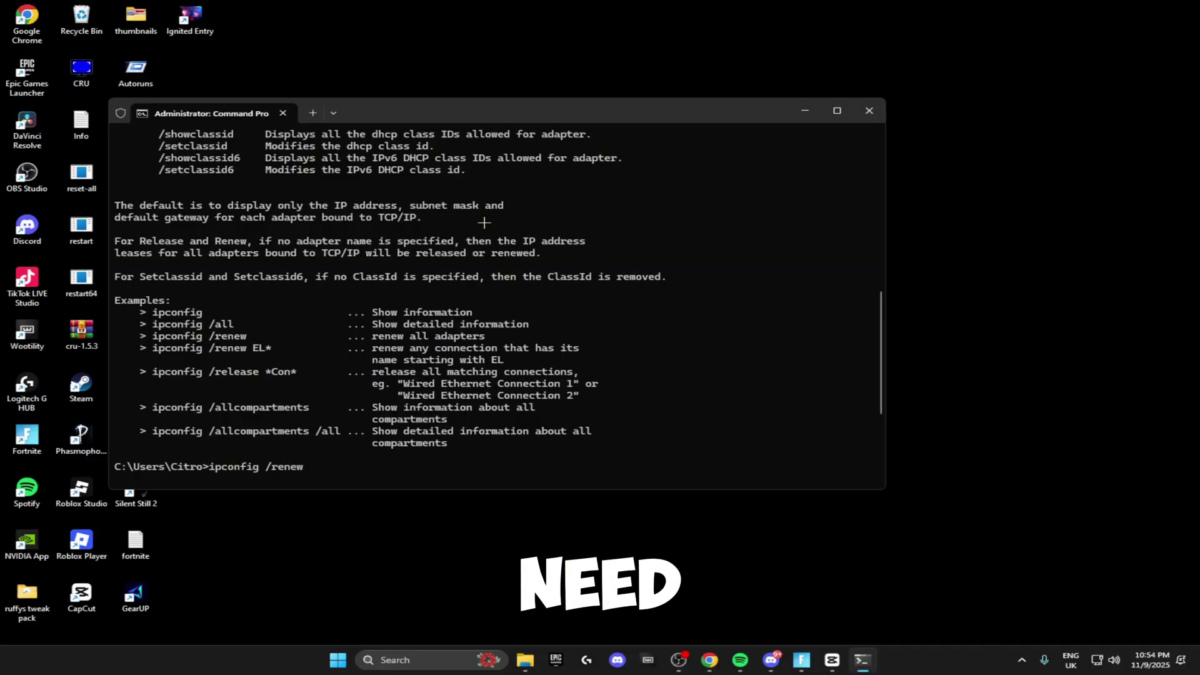
# Step: Close the Command Prompt and launch Control Panel from Windows search
pyautogui.click(869, 111)
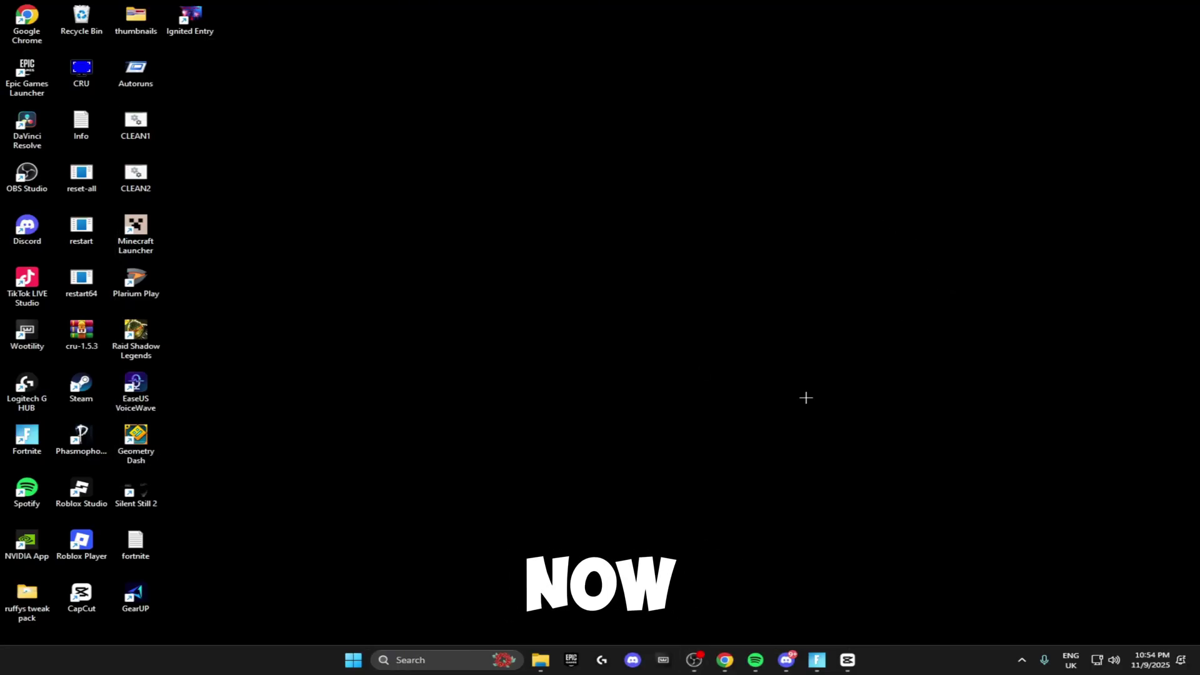
pyautogui.press('super')
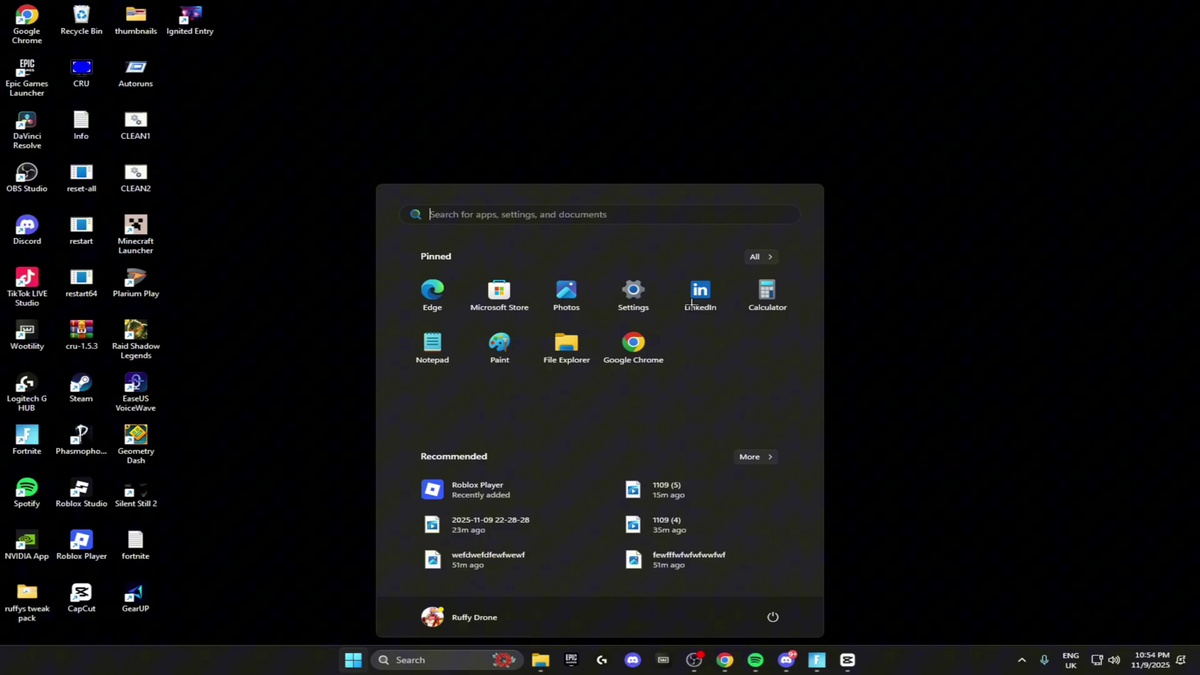
pyautogui.write('control')
pyautogui.press('Return')
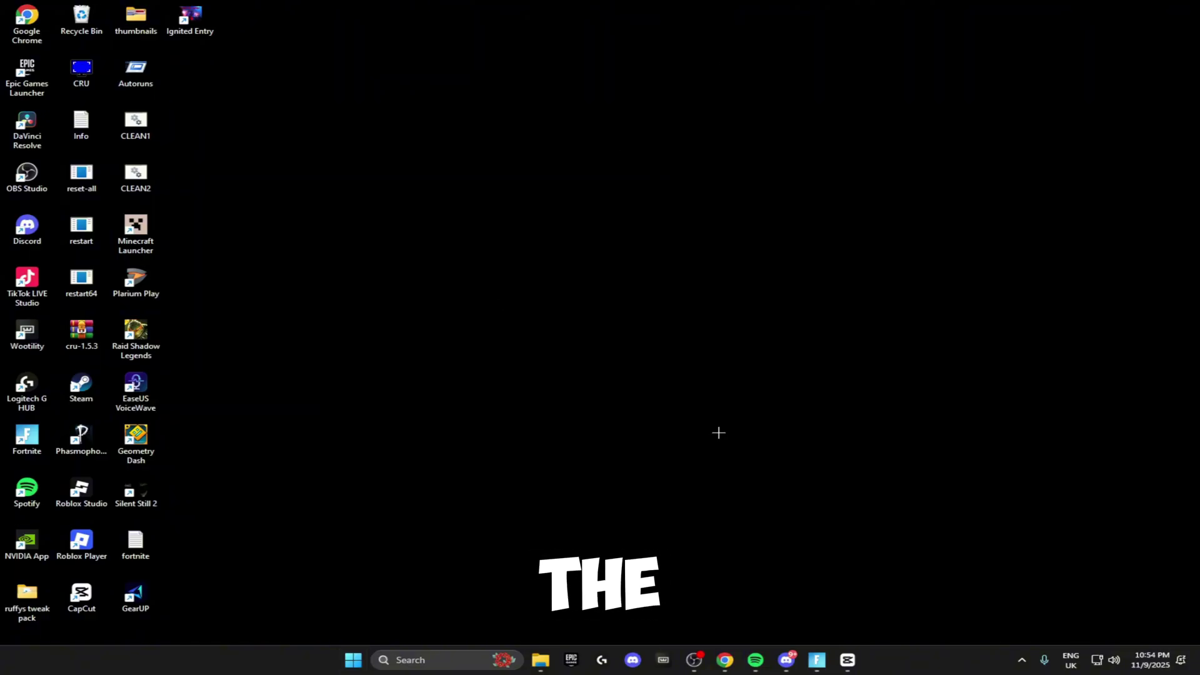
# Step: Go from Network and Internet to the Ethernet connection's properties and configure its Realtek controller
pyautogui.click(456, 286)
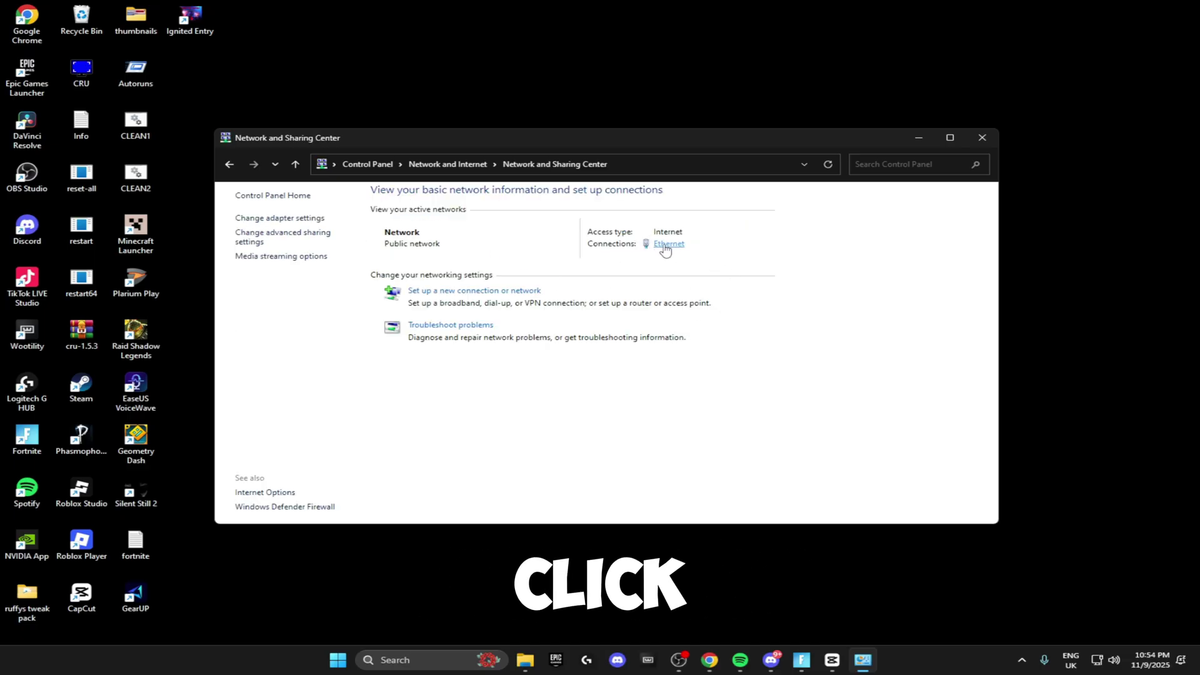
pyautogui.click(668, 245)
pyautogui.click(511, 433)
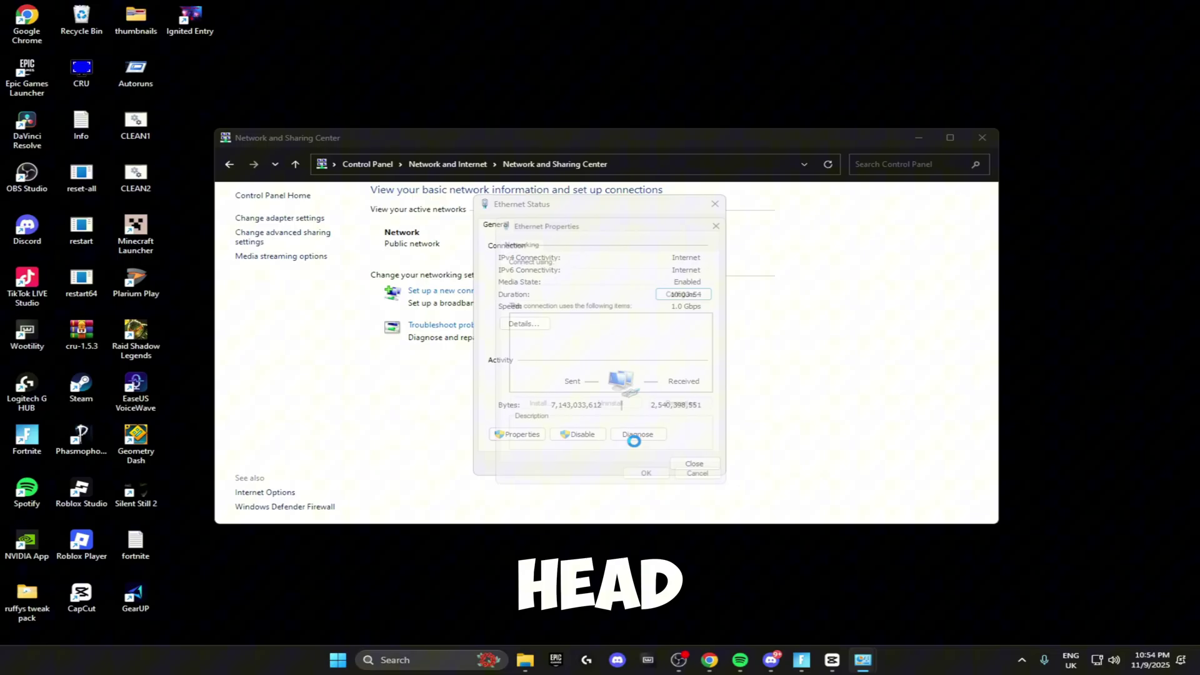
pyautogui.click(554, 348)
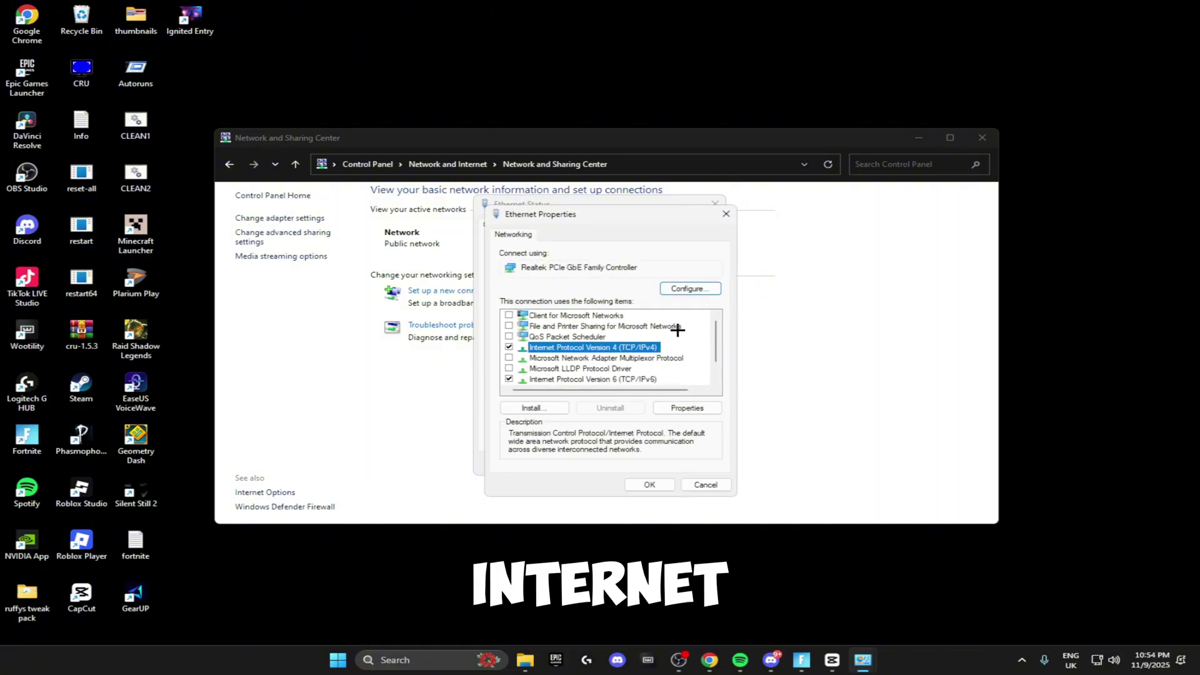
pyautogui.click(690, 288)
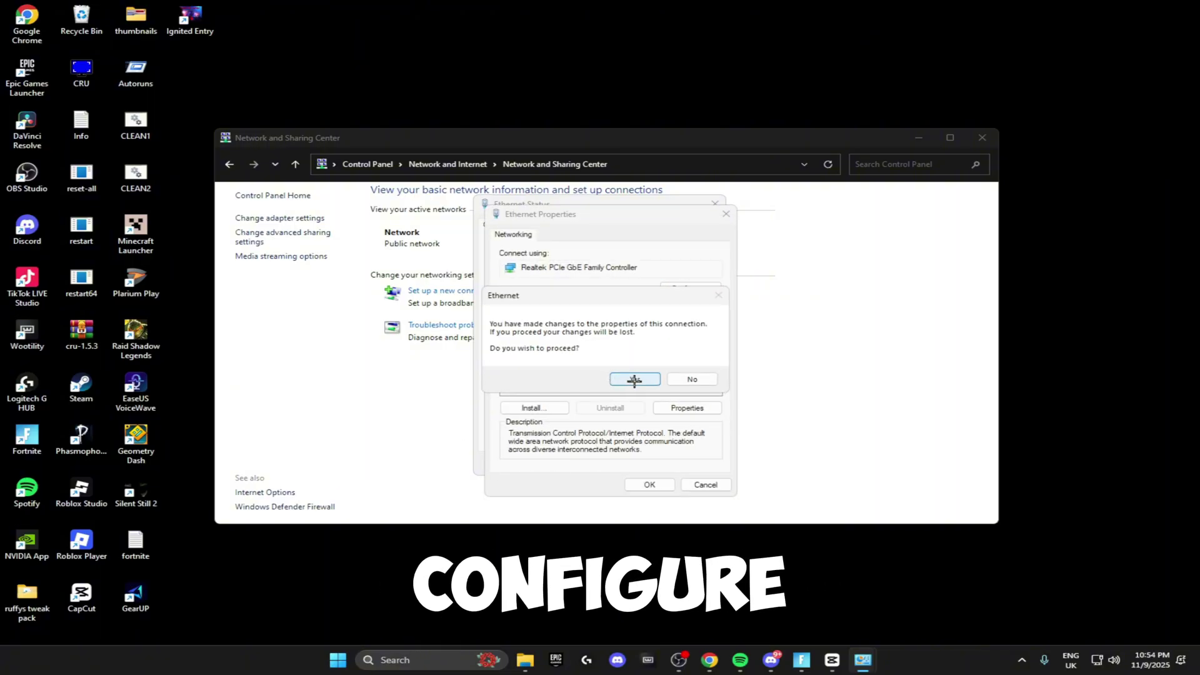
pyautogui.click(653, 378)
pyautogui.click(226, 162)
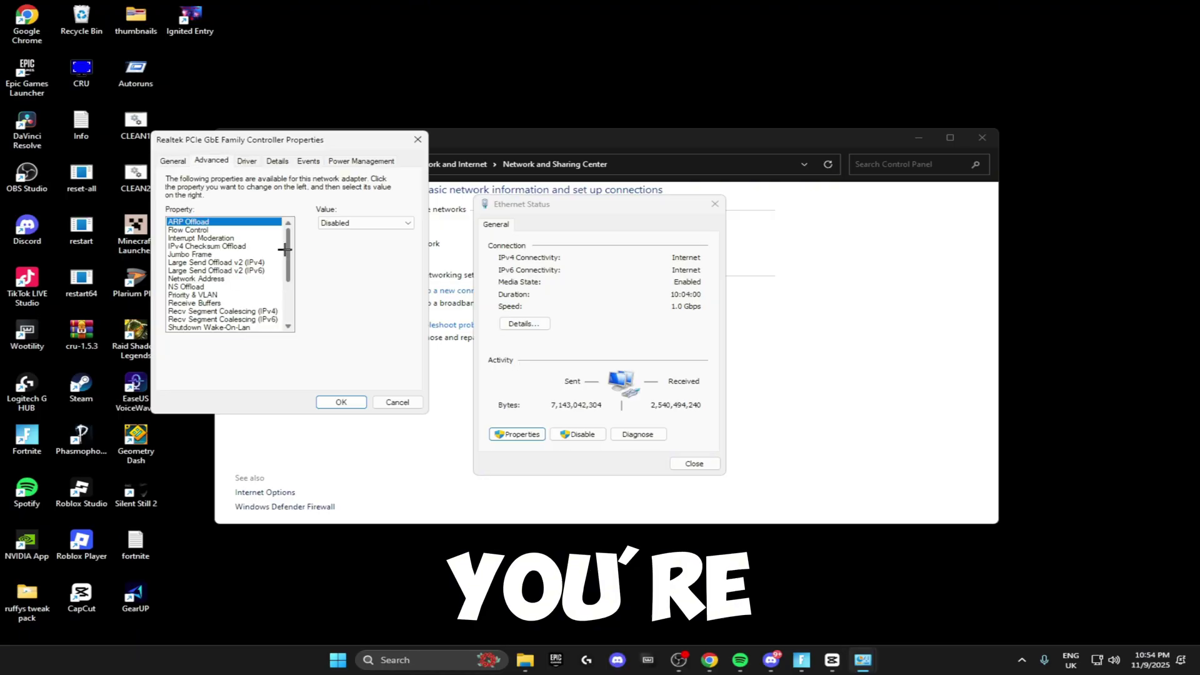
pyautogui.moveTo(286, 250)
pyautogui.mouseDown()
pyautogui.moveTo(278, 306)
pyautogui.moveTo(276, 237)
pyautogui.mouseUp()
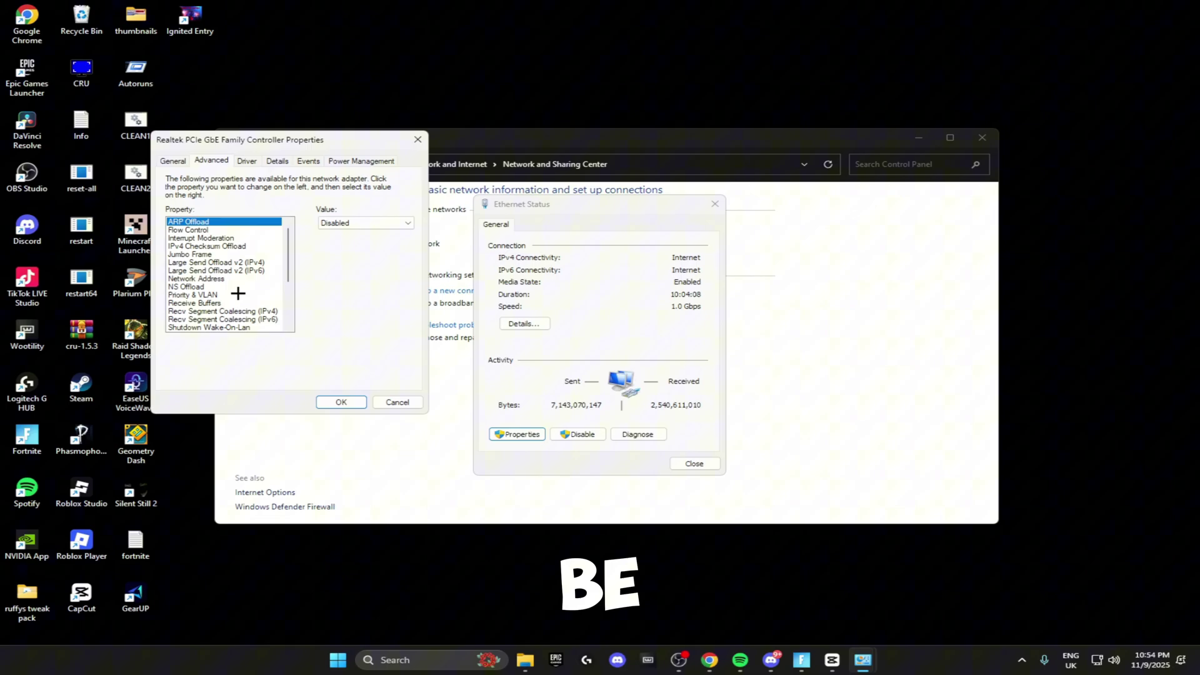
pyautogui.click(244, 262)
pyautogui.click(249, 270)
pyautogui.click(261, 311)
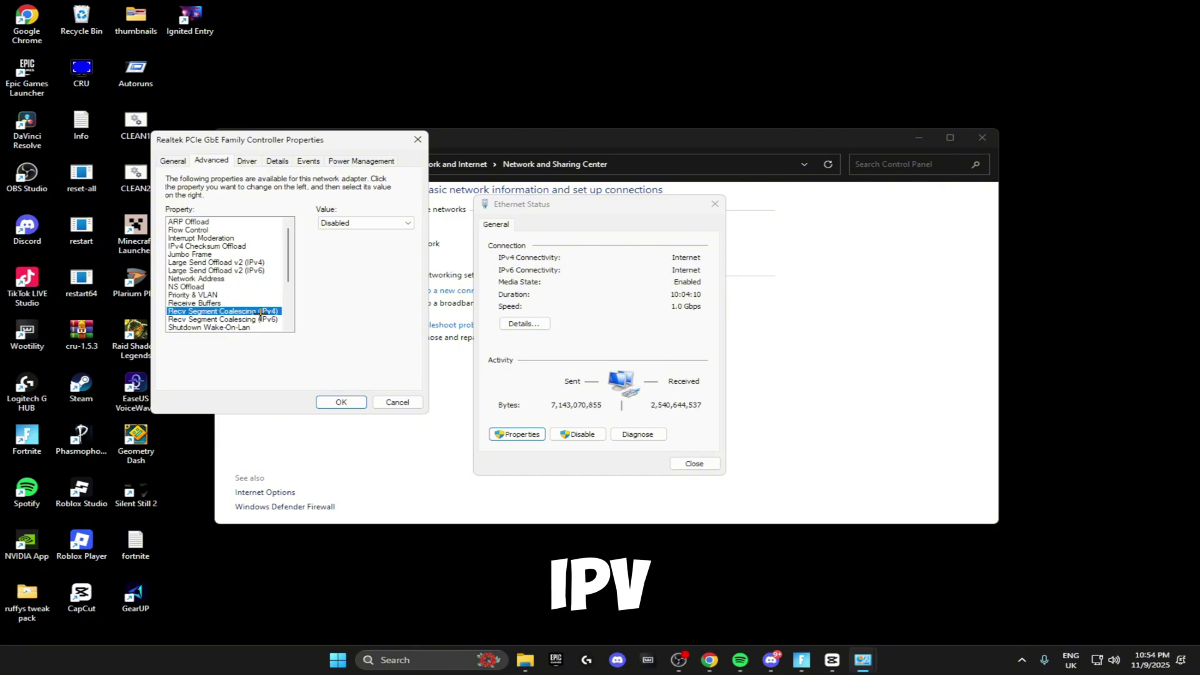
pyautogui.click(261, 320)
pyautogui.scroll(-2, 262, 300)
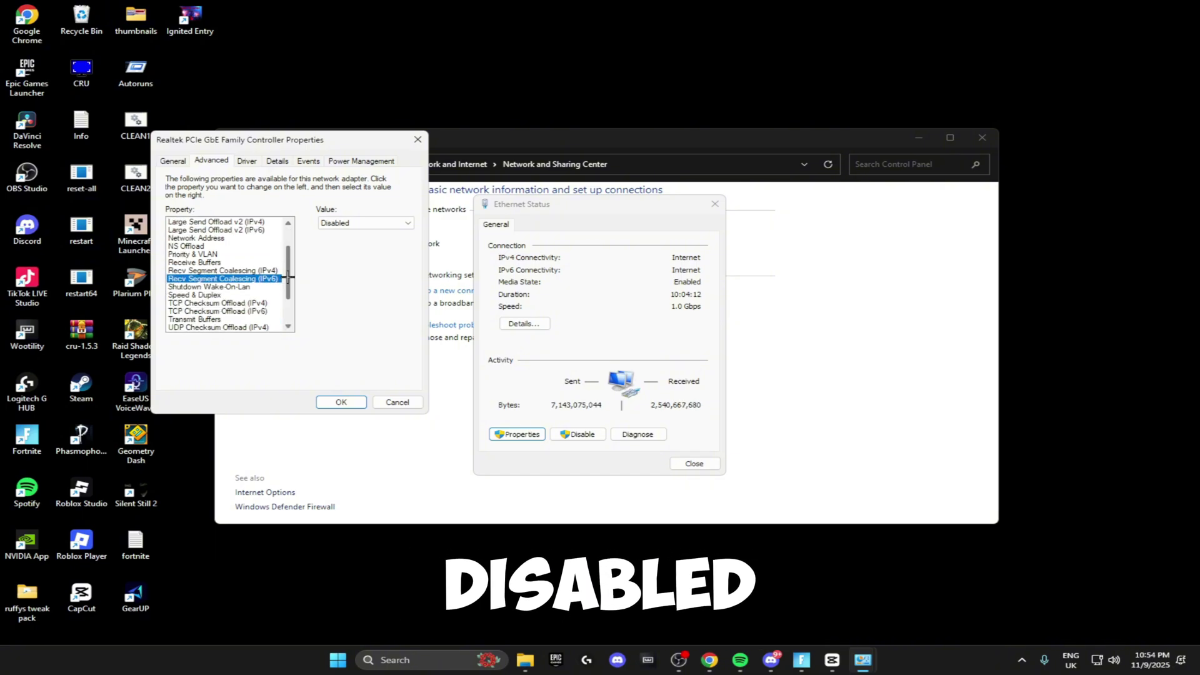
pyautogui.click(262, 310)
pyautogui.moveTo(289, 279); pyautogui.dragTo(280, 303)
pyautogui.click(279, 286)
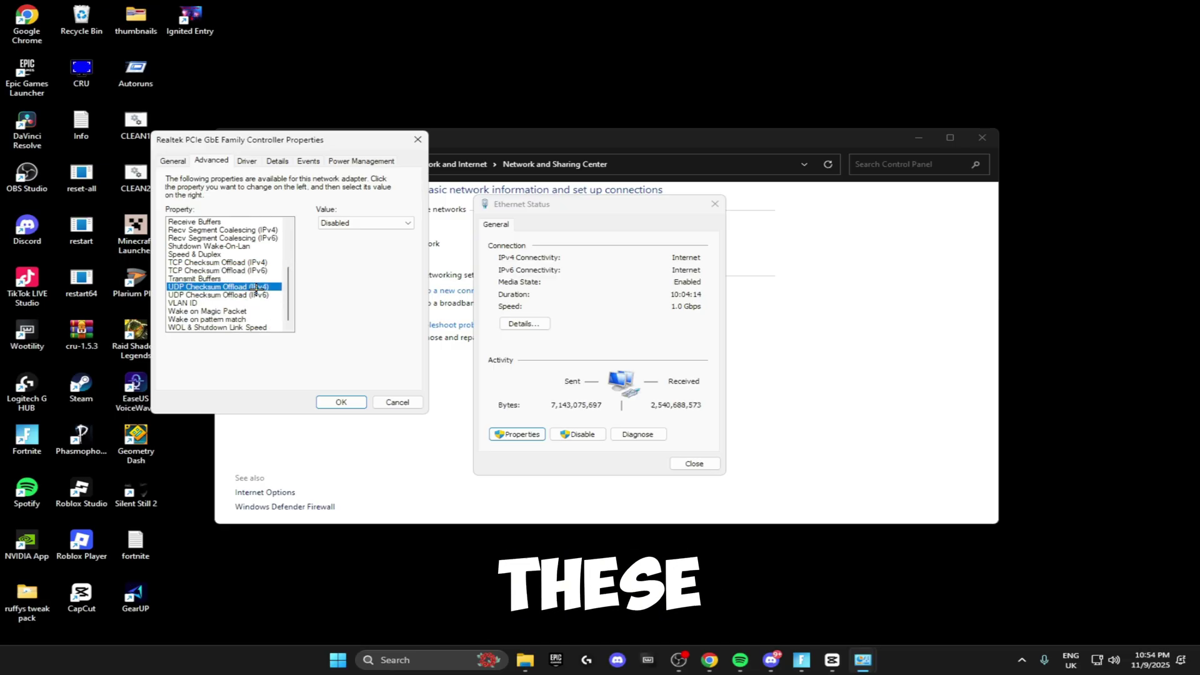
pyautogui.click(215, 312)
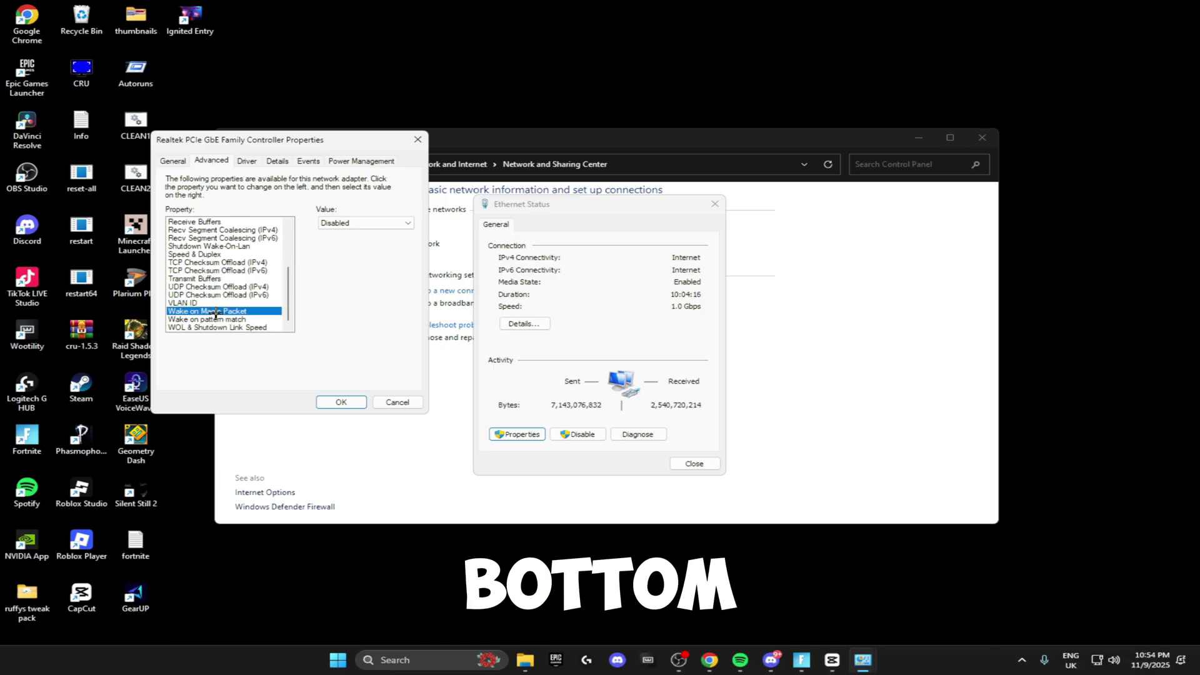
pyautogui.click(343, 225)
pyautogui.click(343, 235)
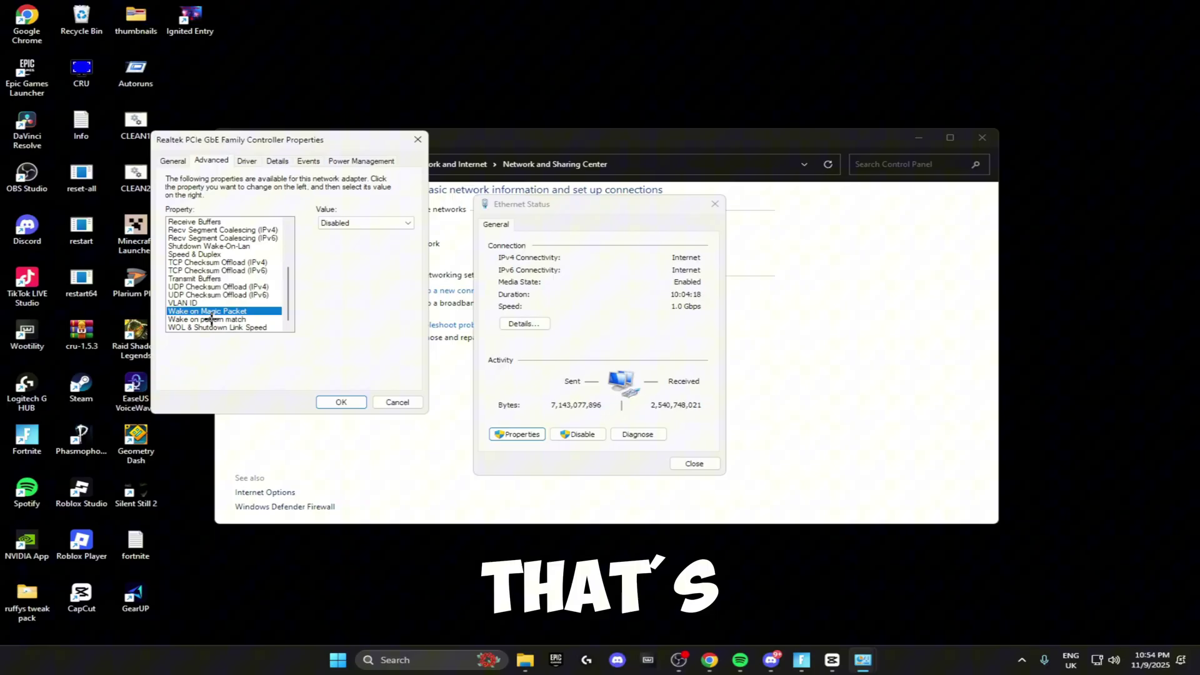
pyautogui.click(180, 319)
pyautogui.click(350, 224)
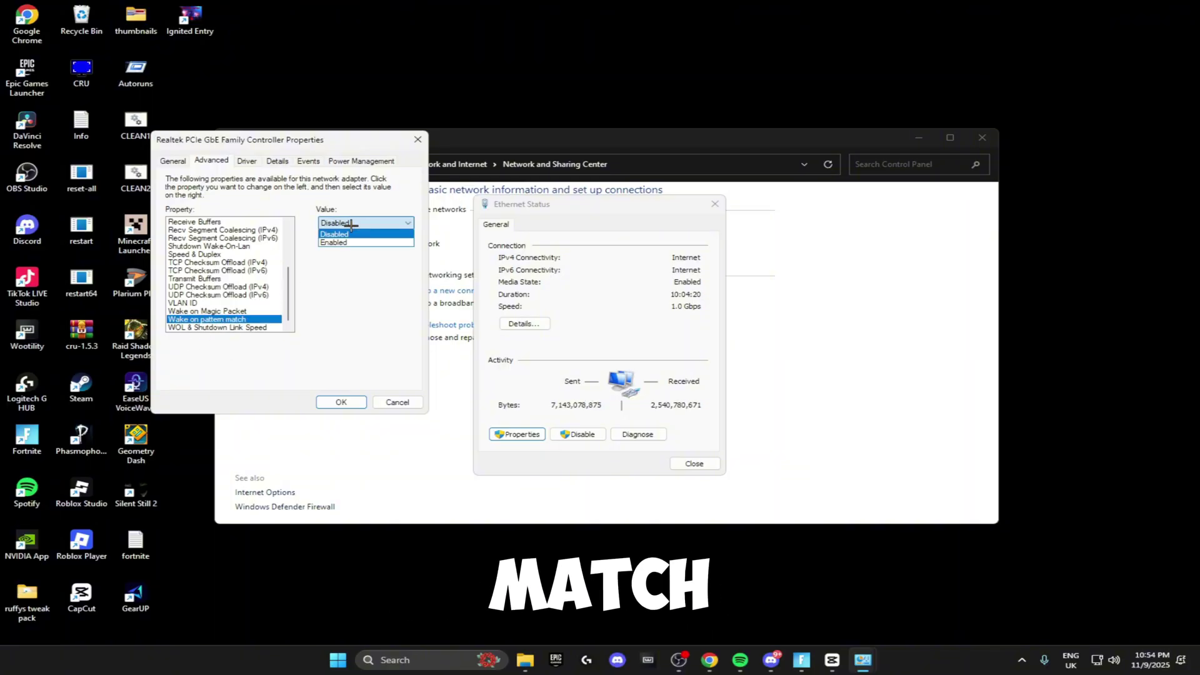
pyautogui.click(334, 236)
pyautogui.scroll(1, 286, 300)
pyautogui.click(192, 270)
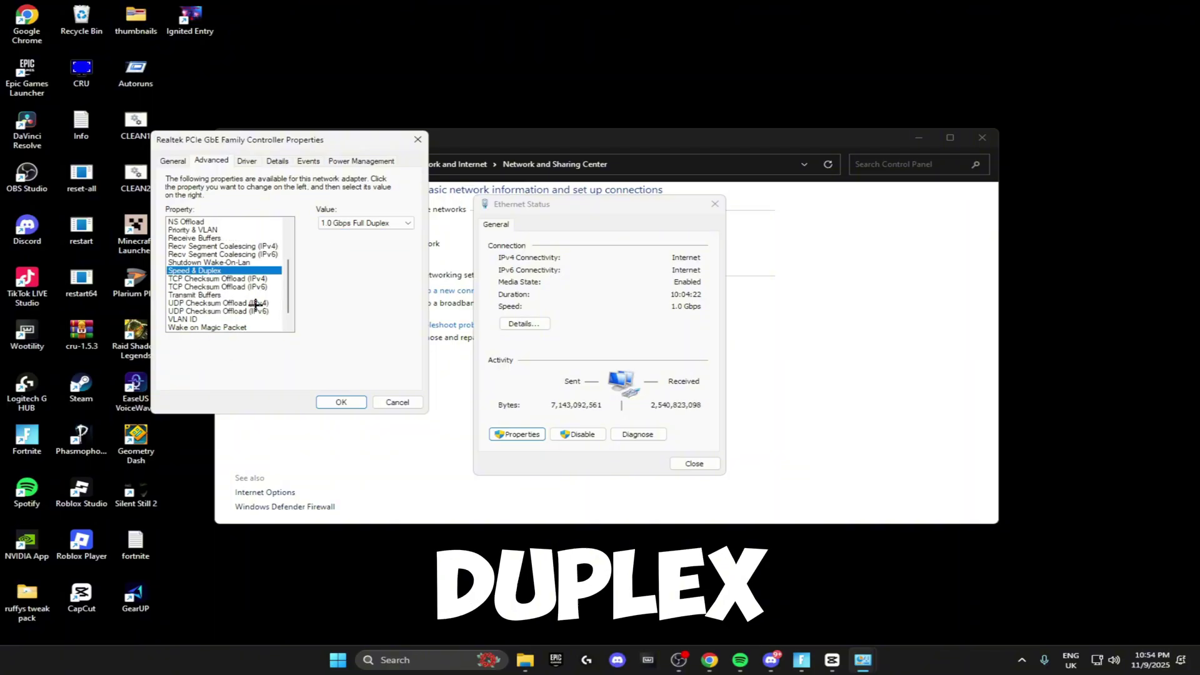
pyautogui.click(349, 225)
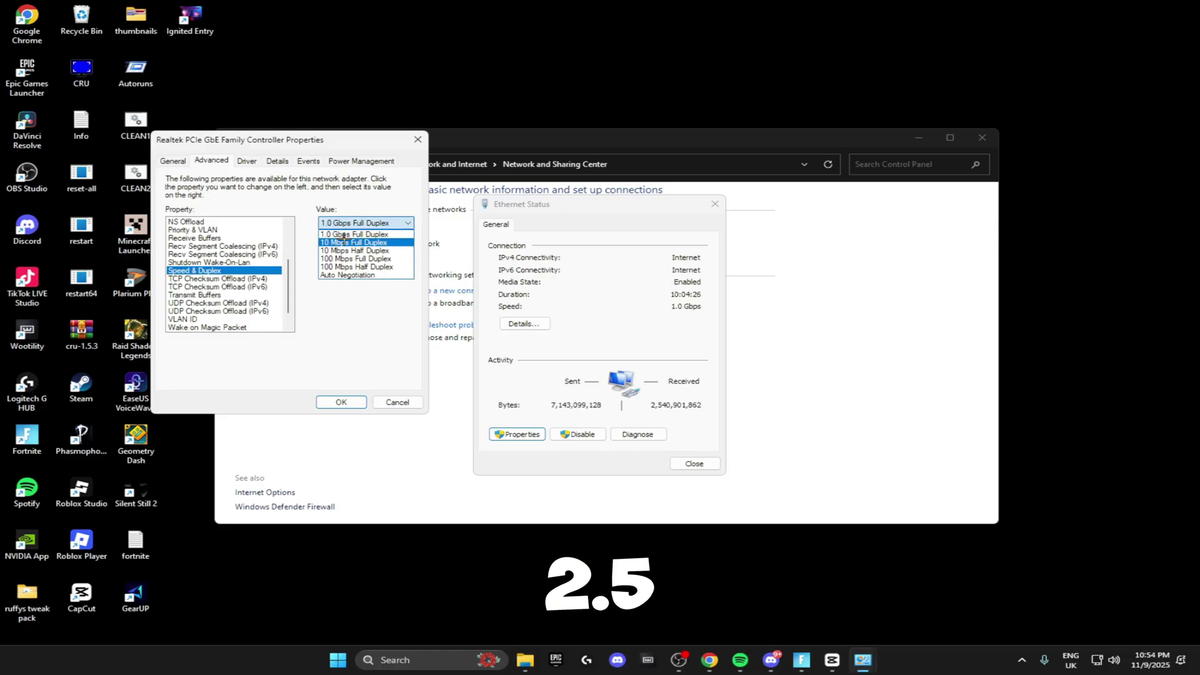
pyautogui.click(344, 234)
# Step: Keep Flow Control at Rx & Tx Enabled and untick 'Allow the computer to turn off this device to save power'
pyautogui.scroll(3, 287, 284)
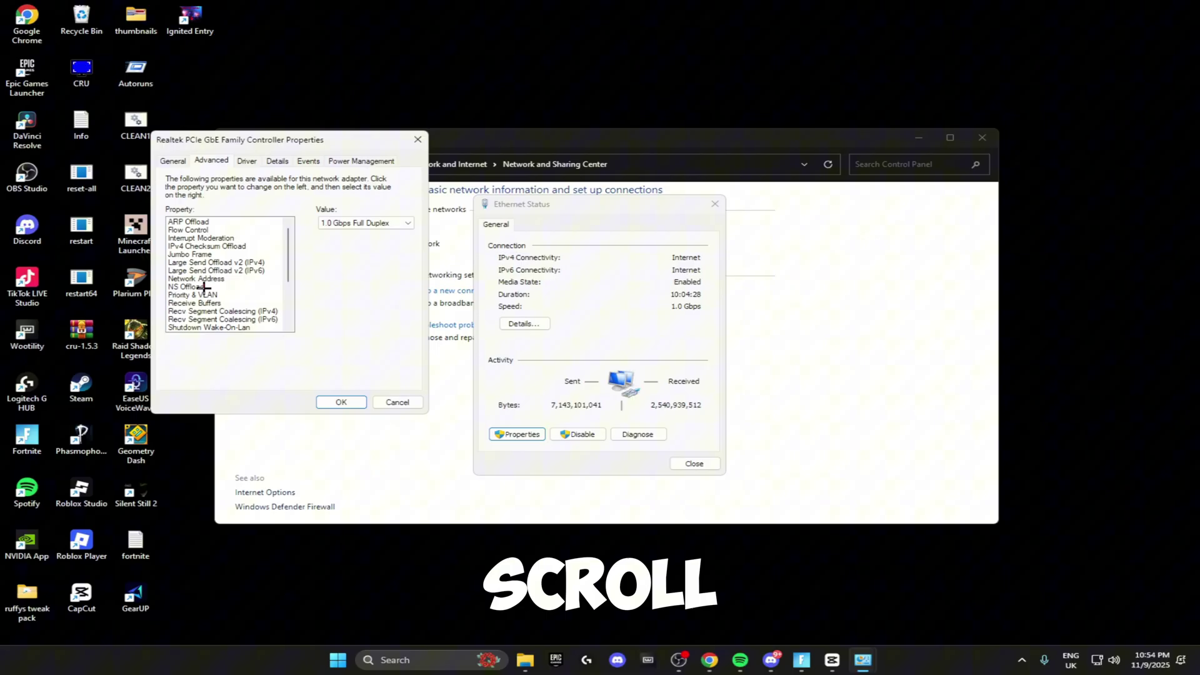
pyautogui.click(187, 230)
pyautogui.click(337, 224)
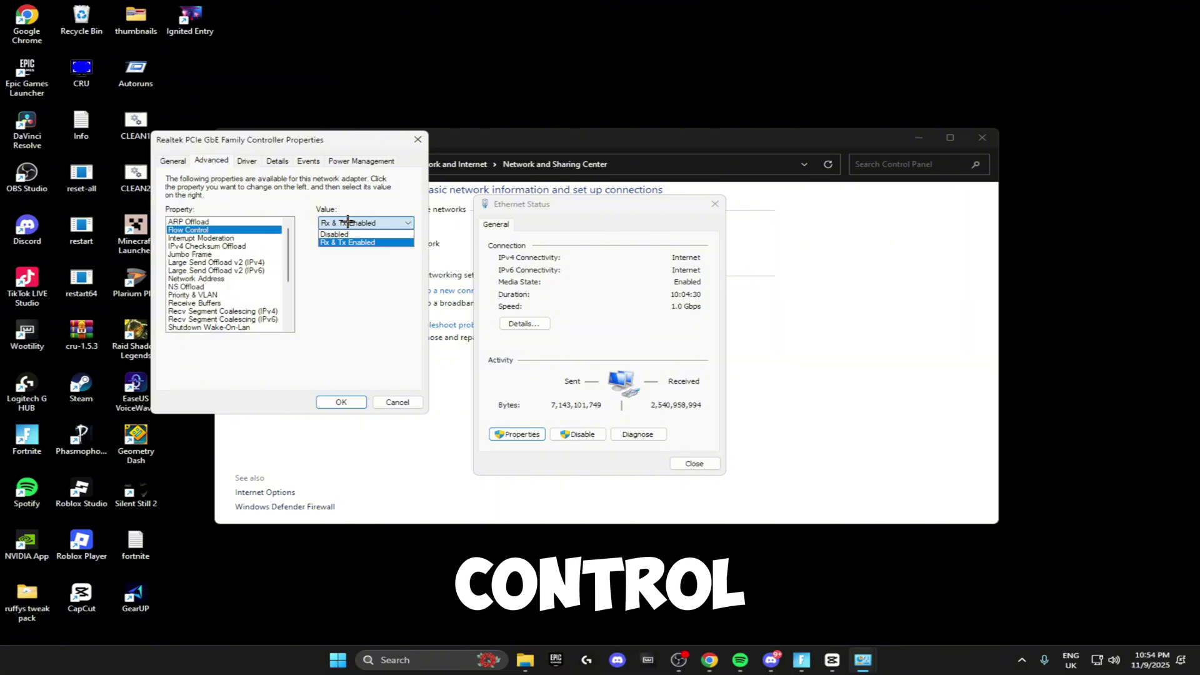
pyautogui.click(339, 243)
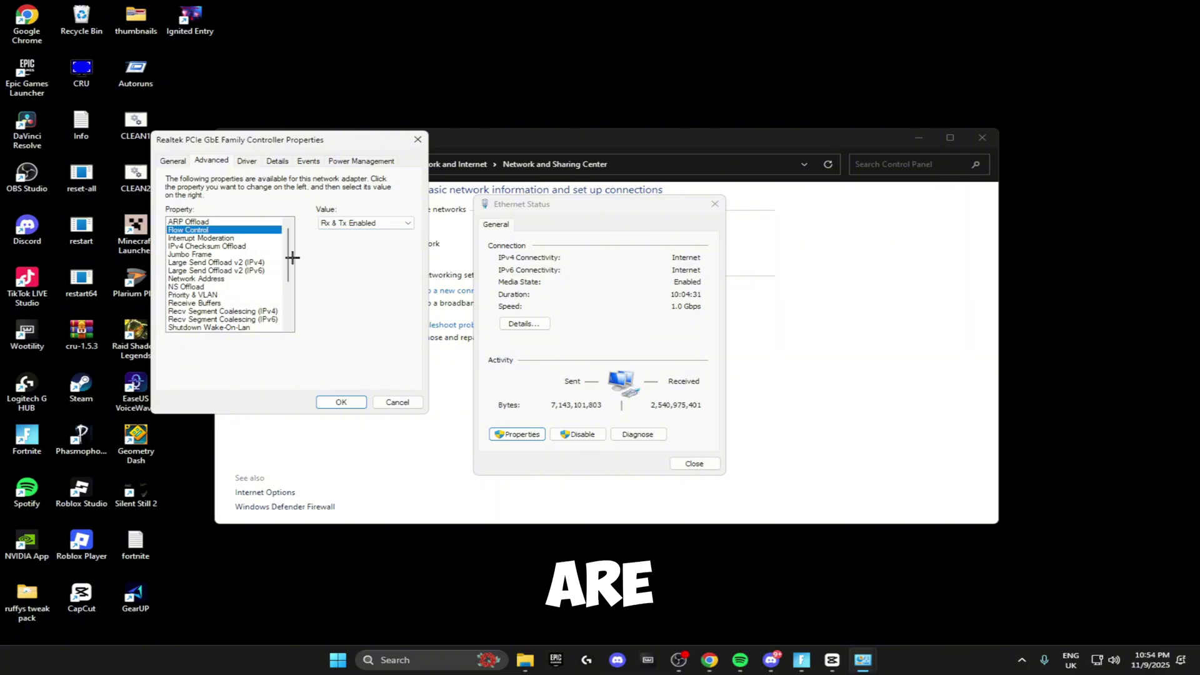
pyautogui.click(194, 238)
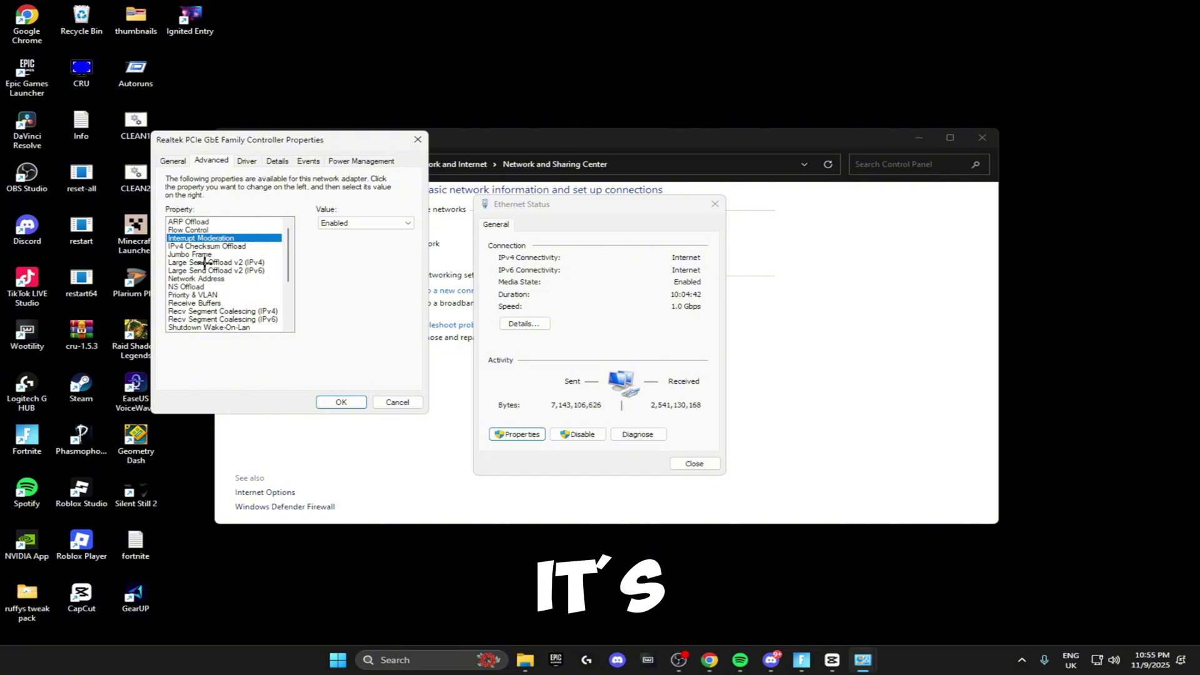
pyautogui.click(369, 160)
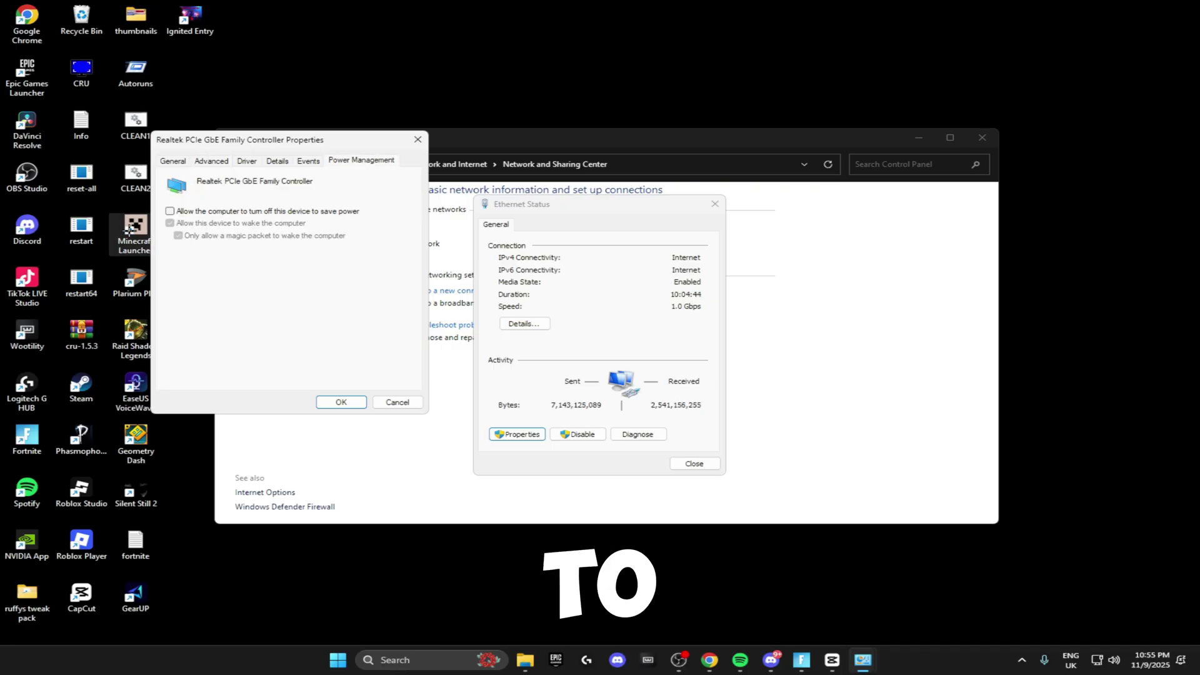
pyautogui.click(170, 211)
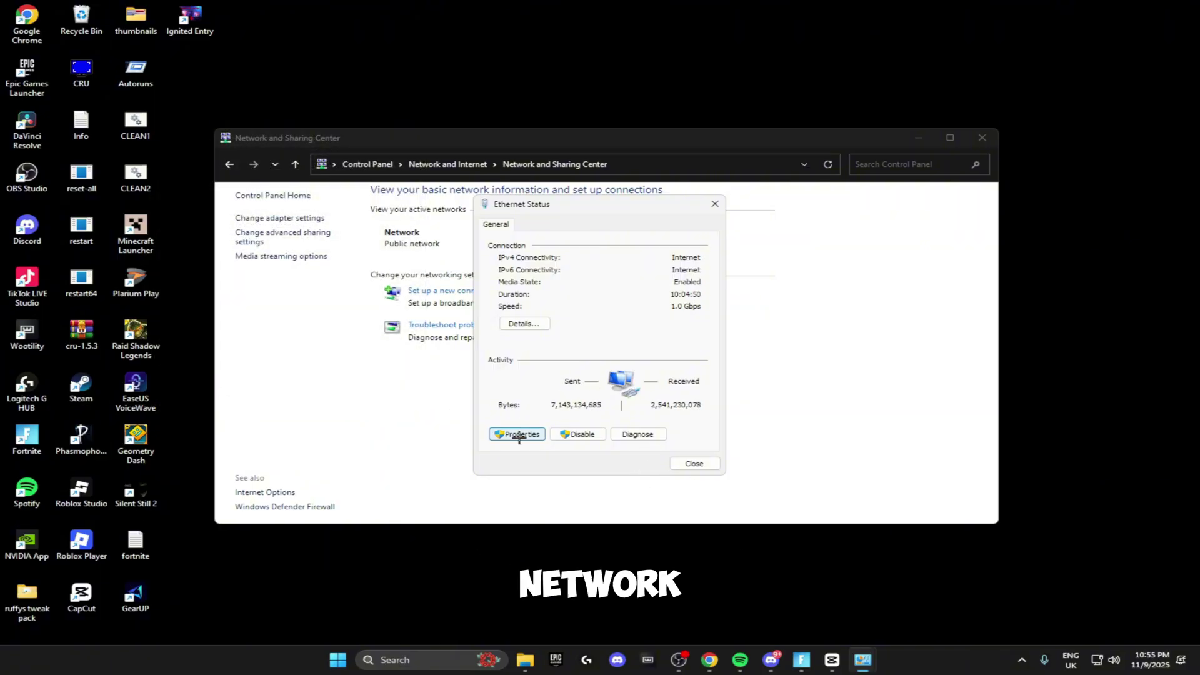
# Step: Close the Ethernet Status and Network and Sharing Center windows
pyautogui.click(686, 467)
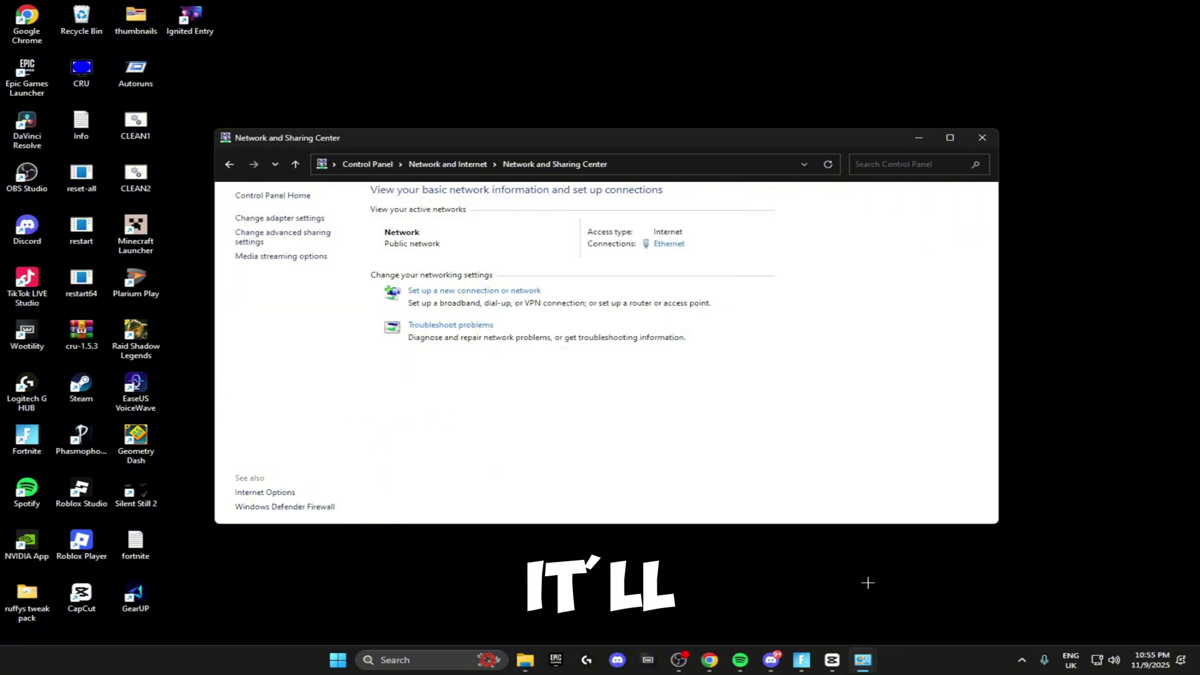
pyautogui.click(982, 138)
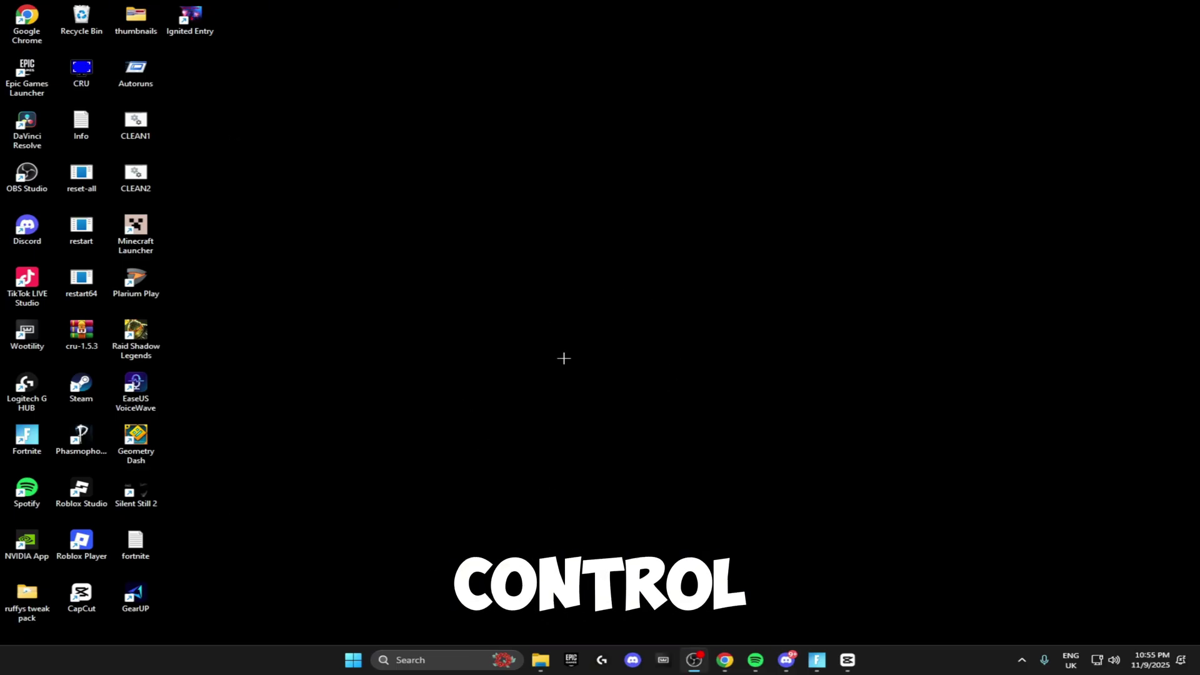